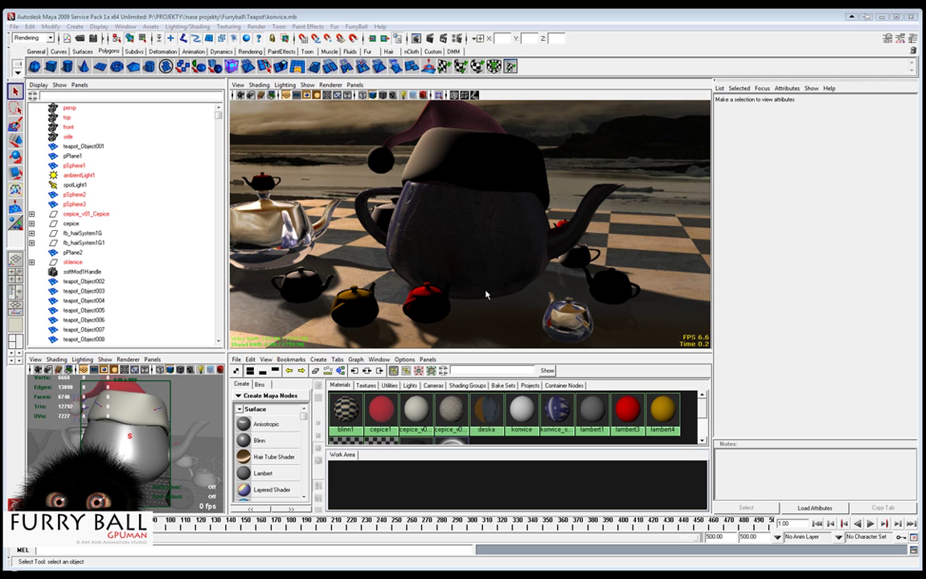
Create an ambient light in the teapot scene and set its intensity to about 0.415.
mouse_move(496, 294)
alt+mouse_down()
mouse_move(485, 282)
mouse_move(446, 285)
mouse_move(500, 287)
alt+mouse_up()
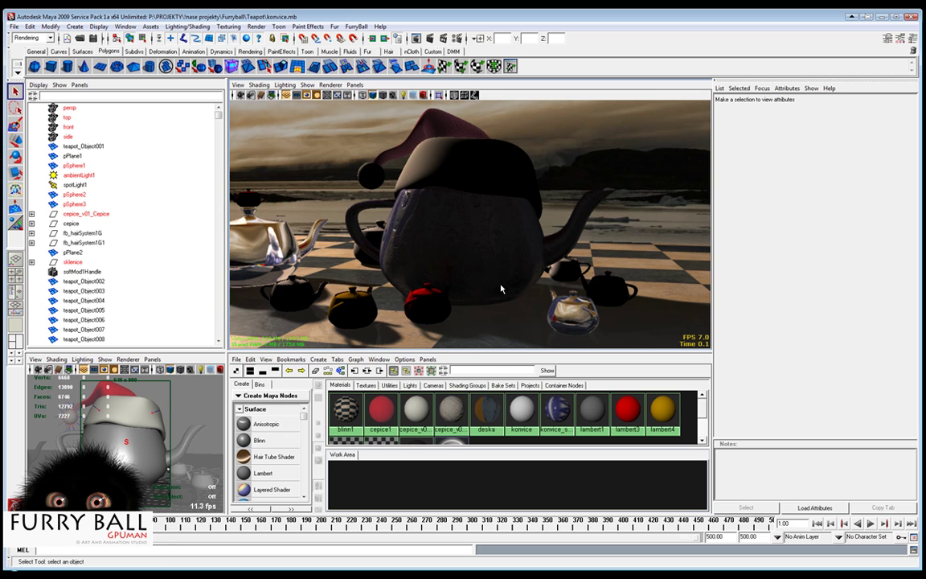
alt+drag(500, 288, 522, 282)
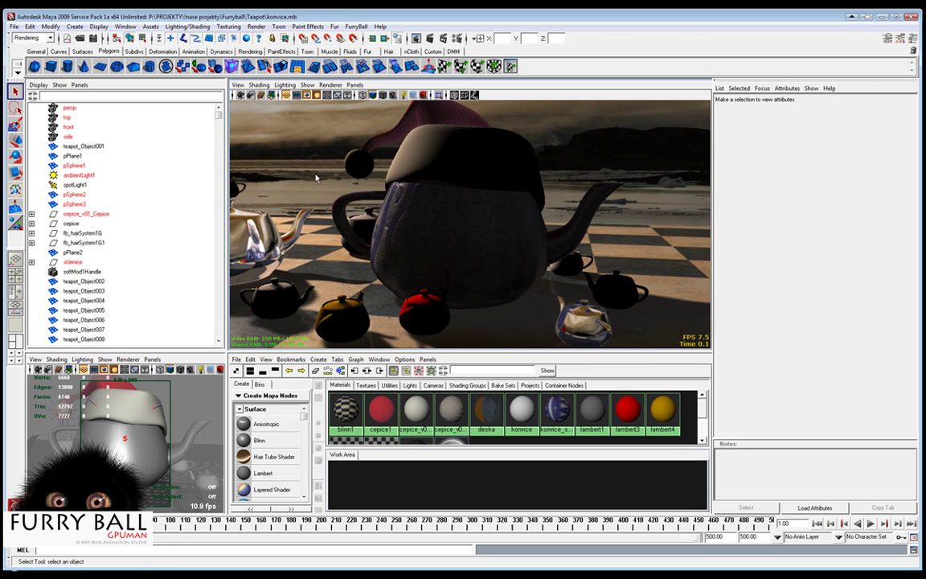
click(253, 52)
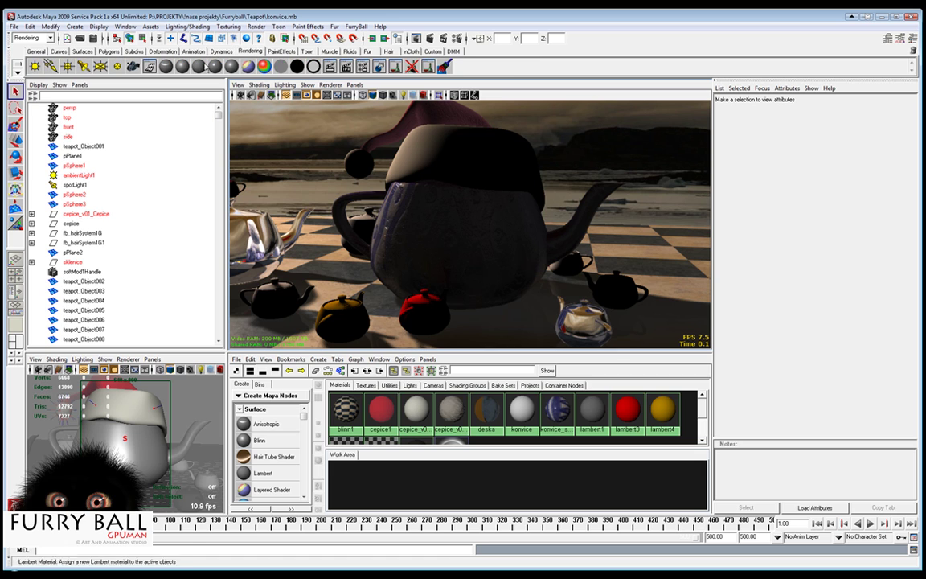
click(35, 67)
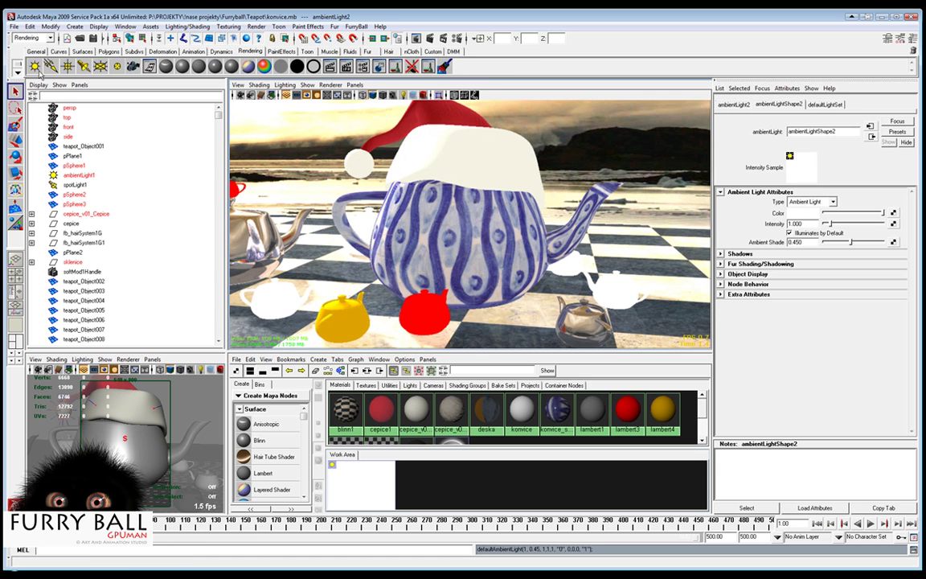
drag(830, 225, 826, 225)
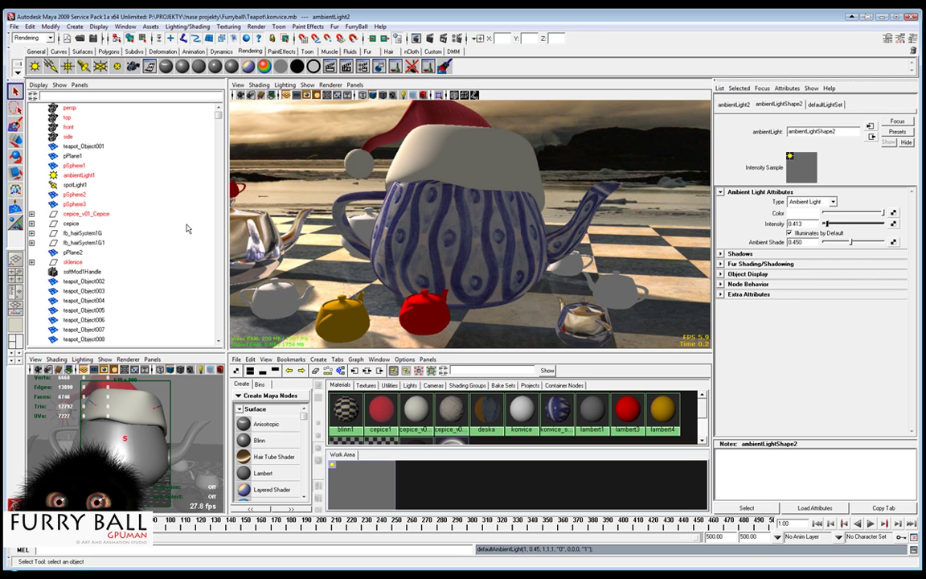
Add new FurryBall light attributes to the new ambient light and enable Ambient Occlusion in them.
scroll(131, 200, down, 2)
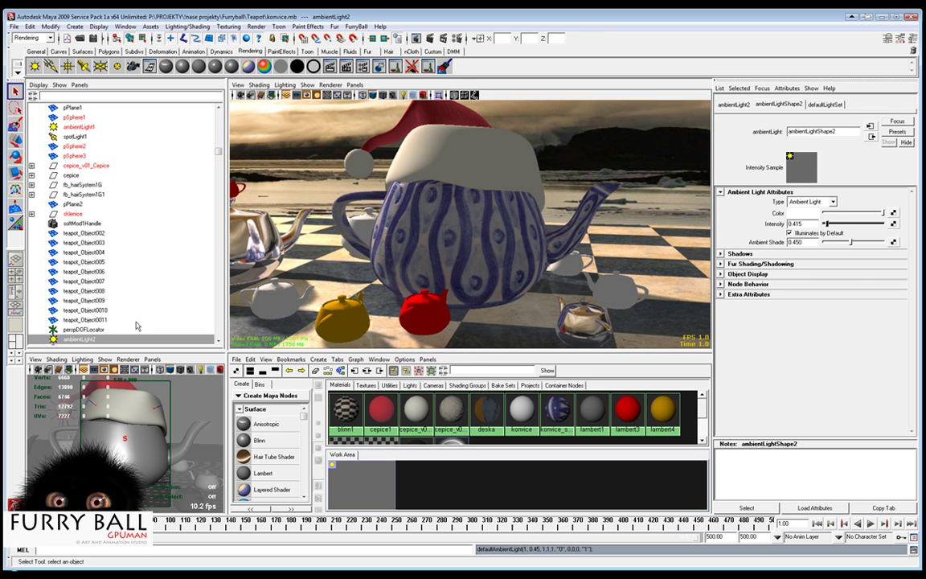
click(356, 27)
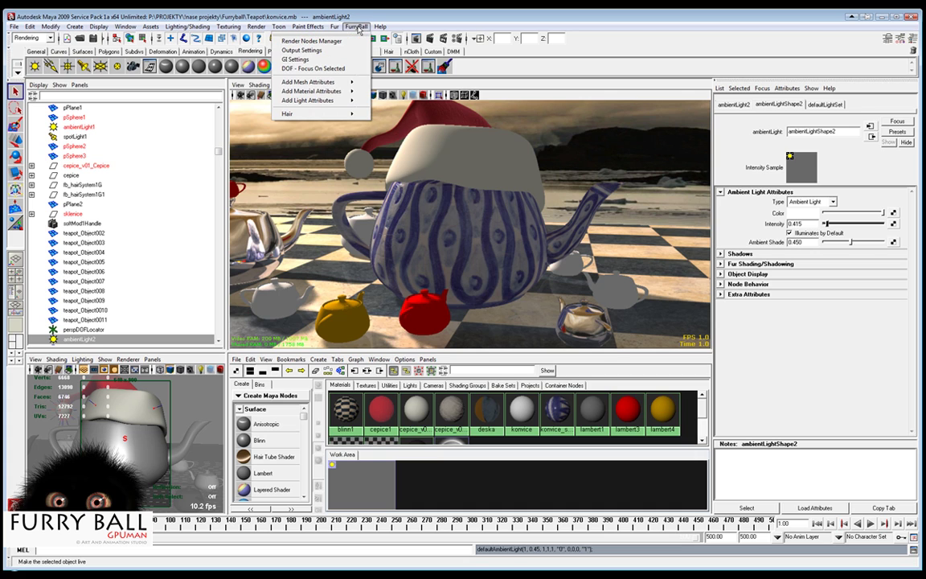
mouse_move(305, 100)
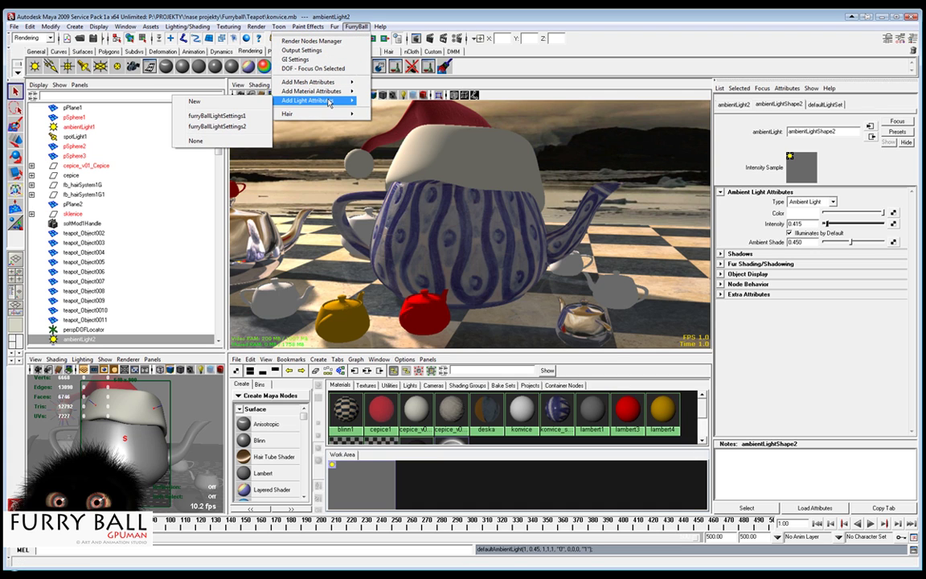
click(244, 102)
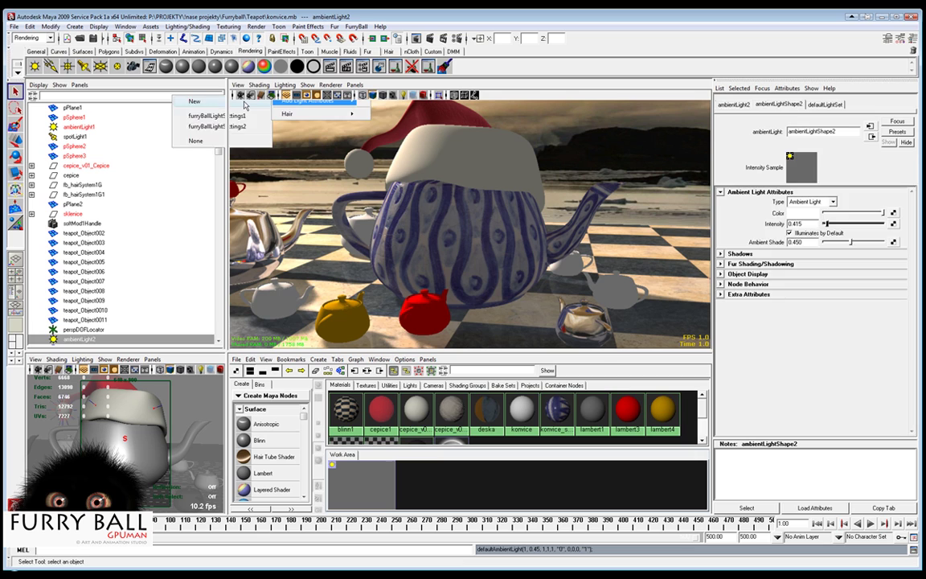
click(719, 160)
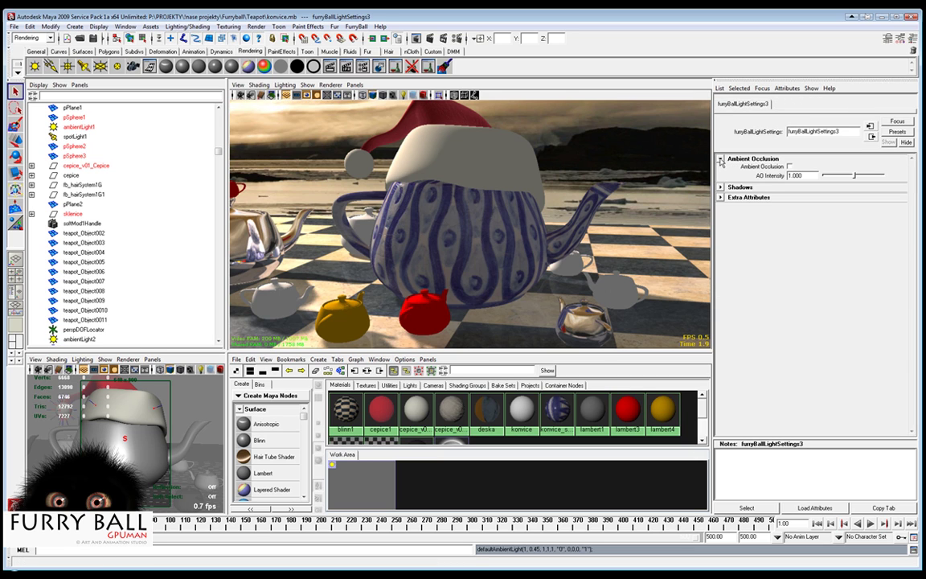
click(789, 167)
Enable the Ambient Occlusion feature in the viewport's Ambient1 FurryBall render settings.
click(330, 85)
mouse_move(344, 121)
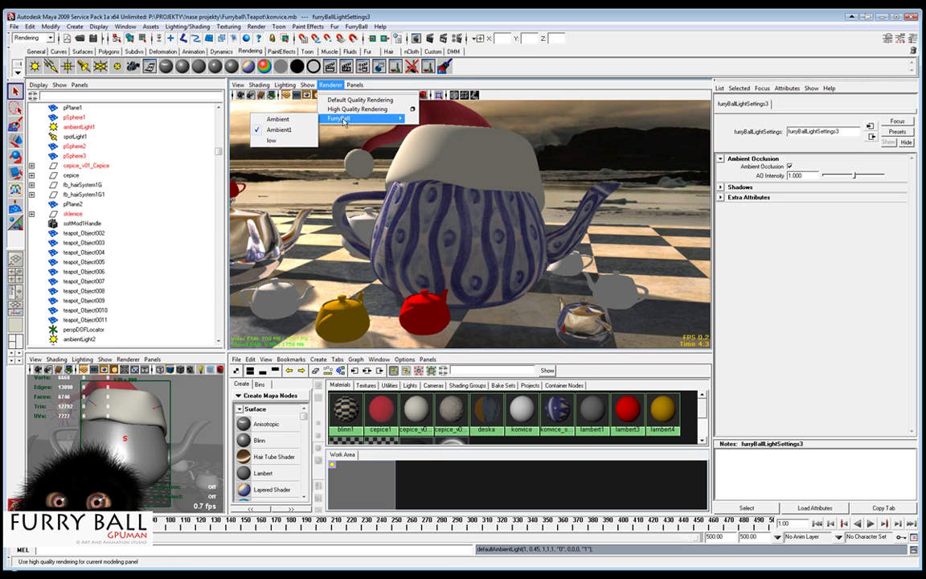
click(279, 130)
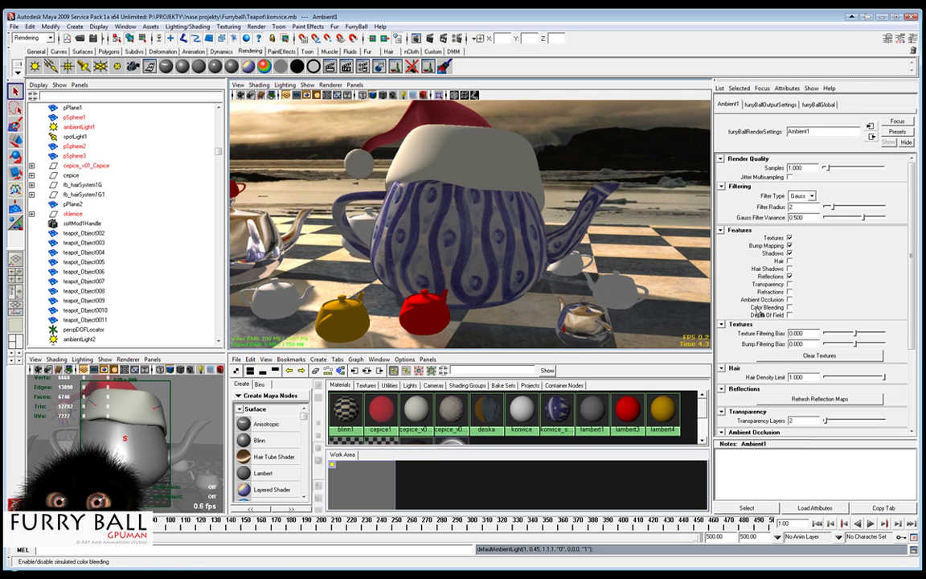
click(789, 299)
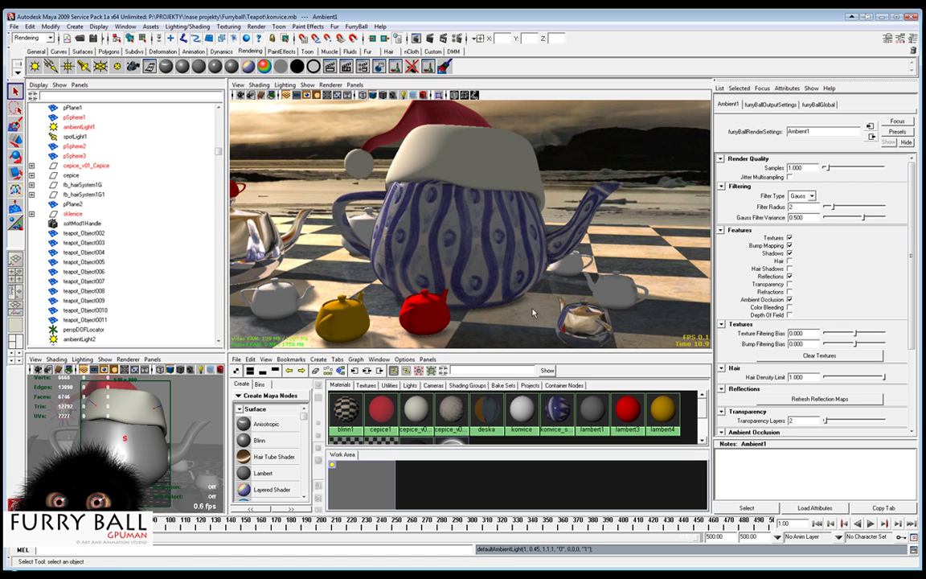
alt+drag(532, 312, 463, 281)
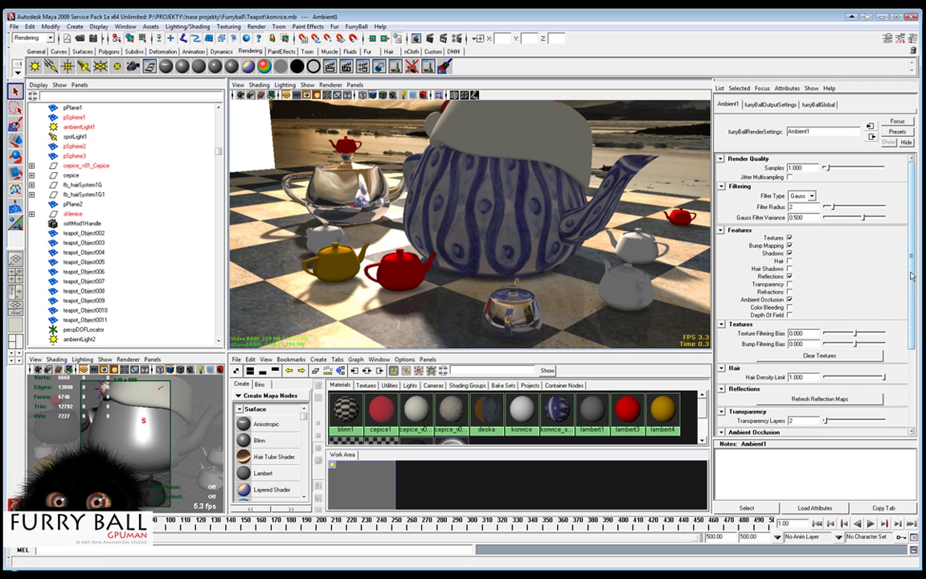
Set the Output Pass of the Ambient1 render settings to Ambient Occlusion.
drag(911, 281, 910, 364)
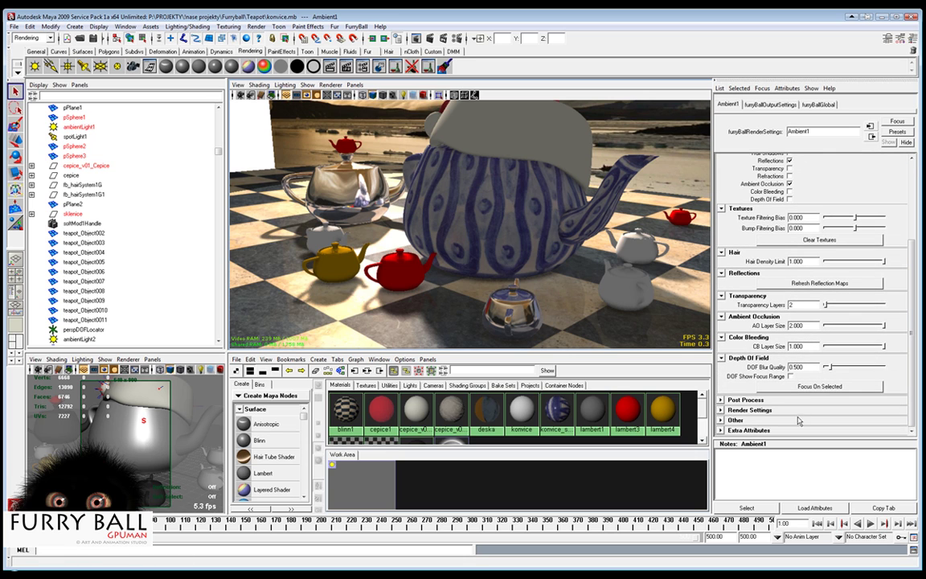
click(721, 410)
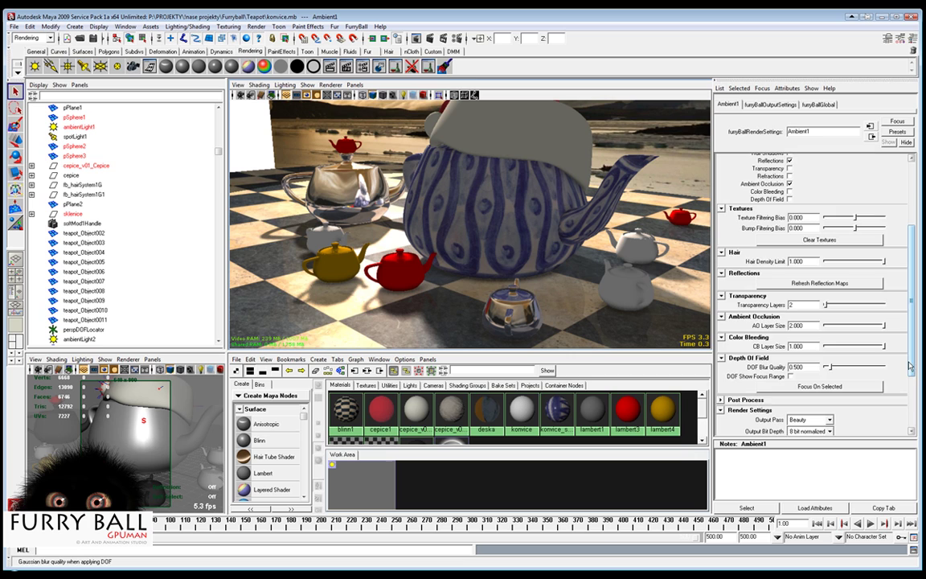
drag(910, 390, 911, 410)
click(801, 336)
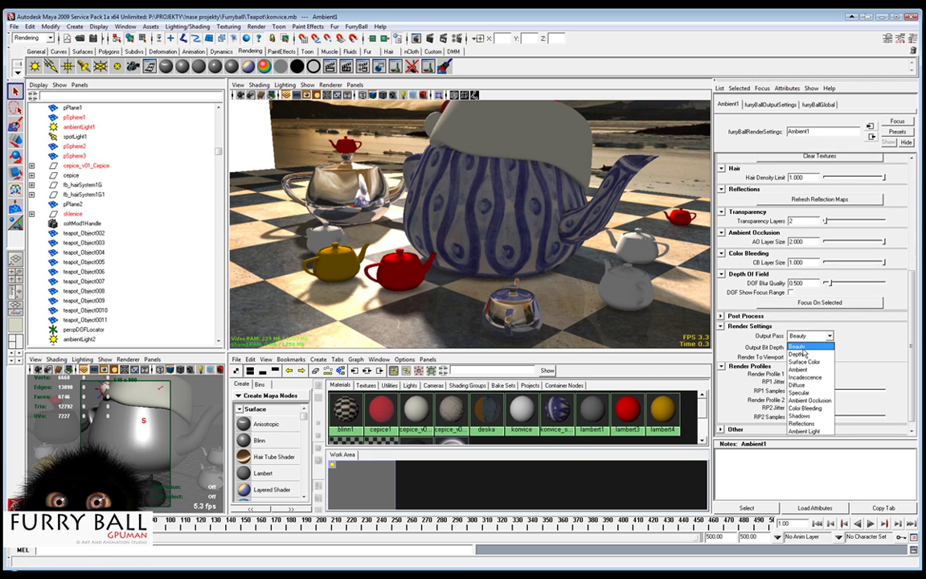
click(809, 401)
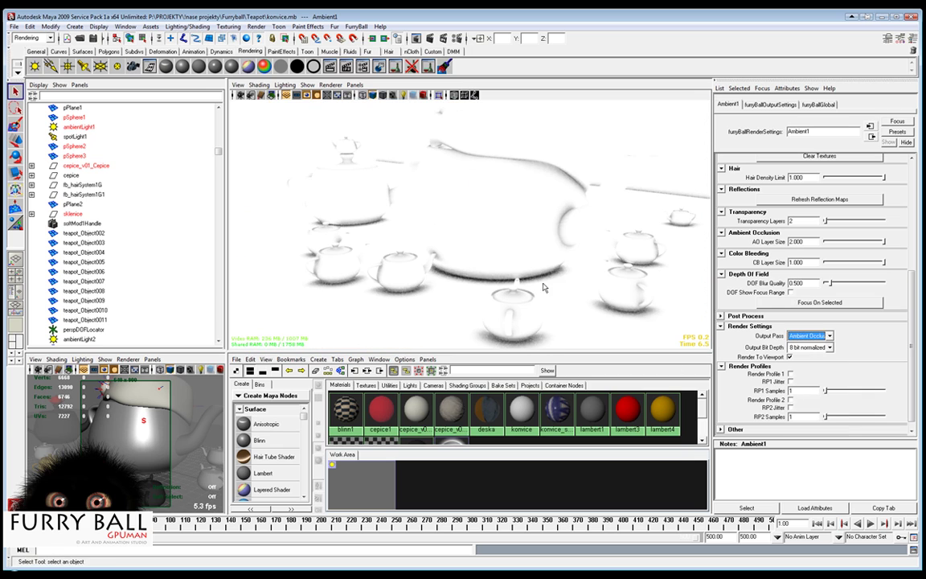
In the FurryBall GI settings, set SSAO Radius to 1.207, Attenuation to 0.331, Angle Bias to 22.066, Blur Radius to 4 and Blur Sharpness to 14.545.
scroll(820, 241, up, 5)
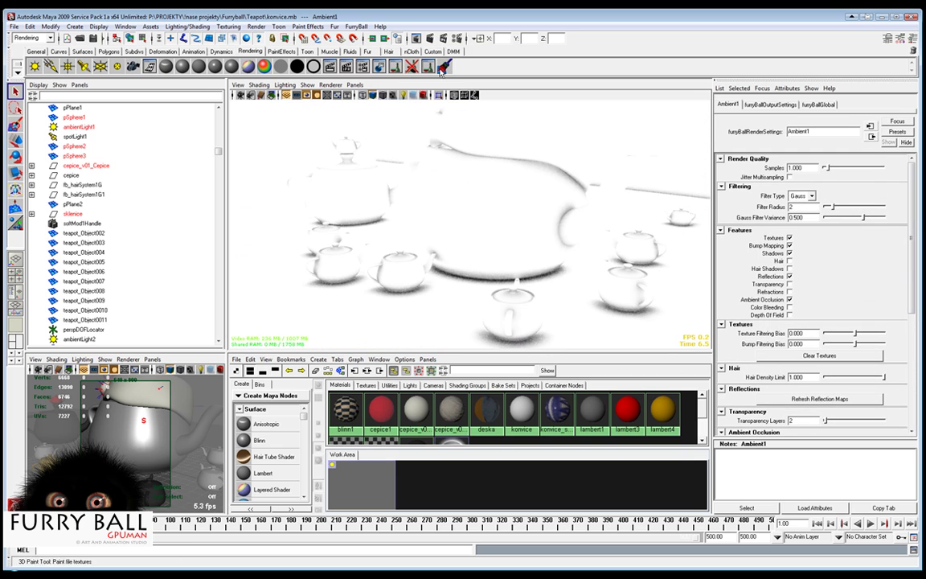
click(356, 26)
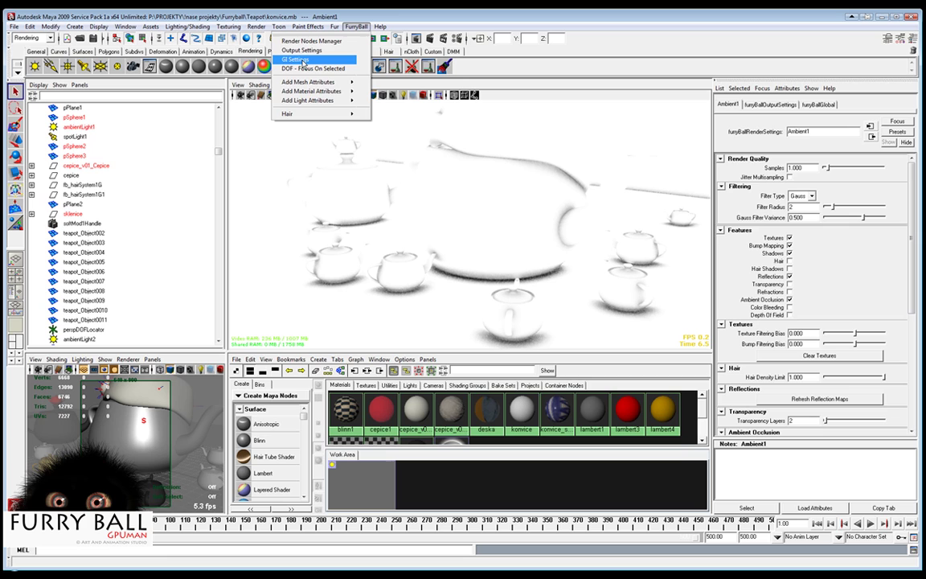
click(296, 60)
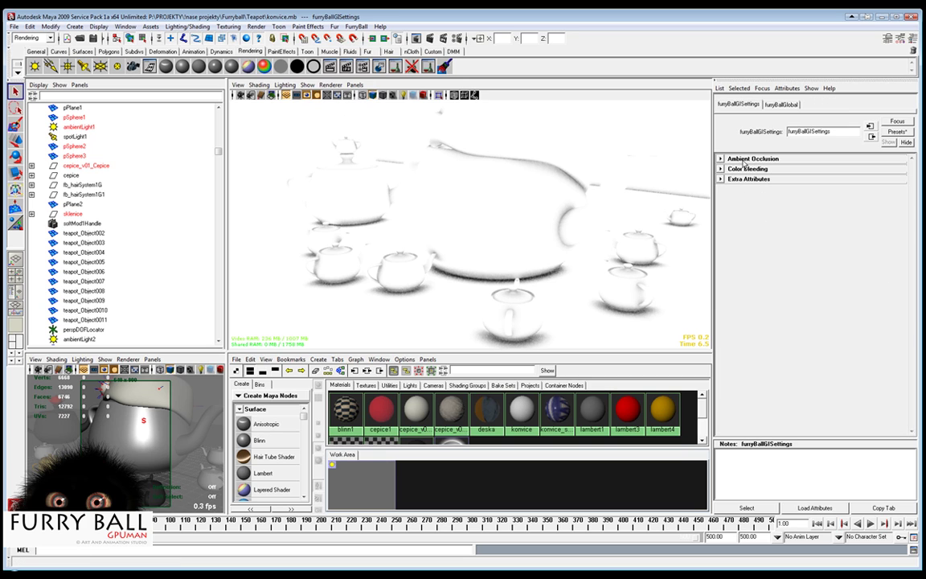
click(729, 160)
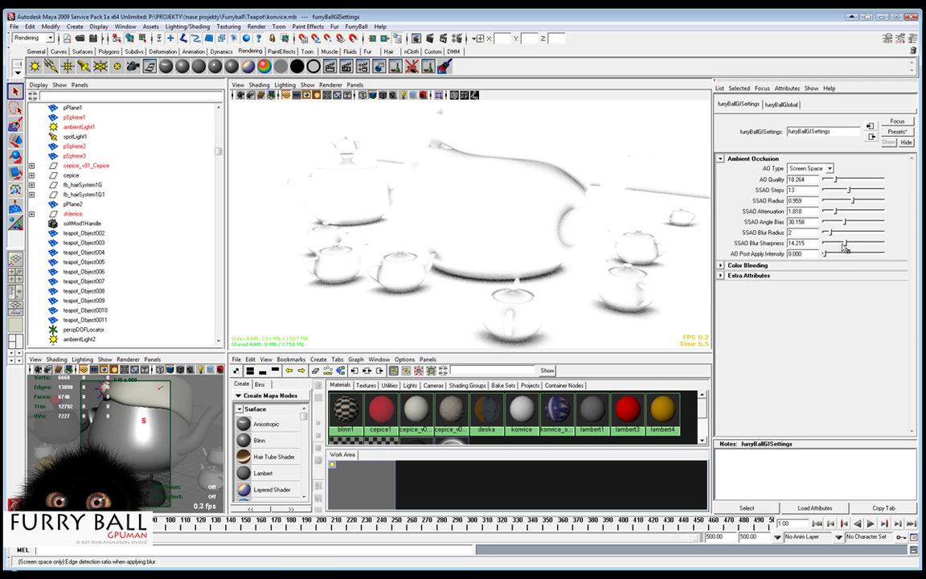
mouse_move(840, 247)
mouse_down()
mouse_move(836, 222)
mouse_move(854, 213)
mouse_move(826, 214)
mouse_move(862, 205)
mouse_up()
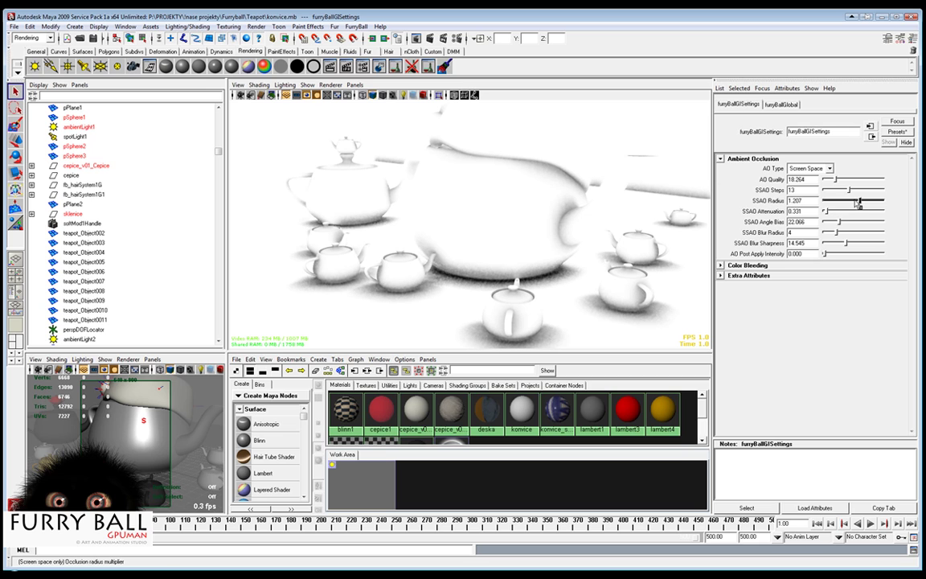
mouse_move(580, 267)
alt+mouse_down()
mouse_move(551, 264)
mouse_move(589, 263)
alt+mouse_up()
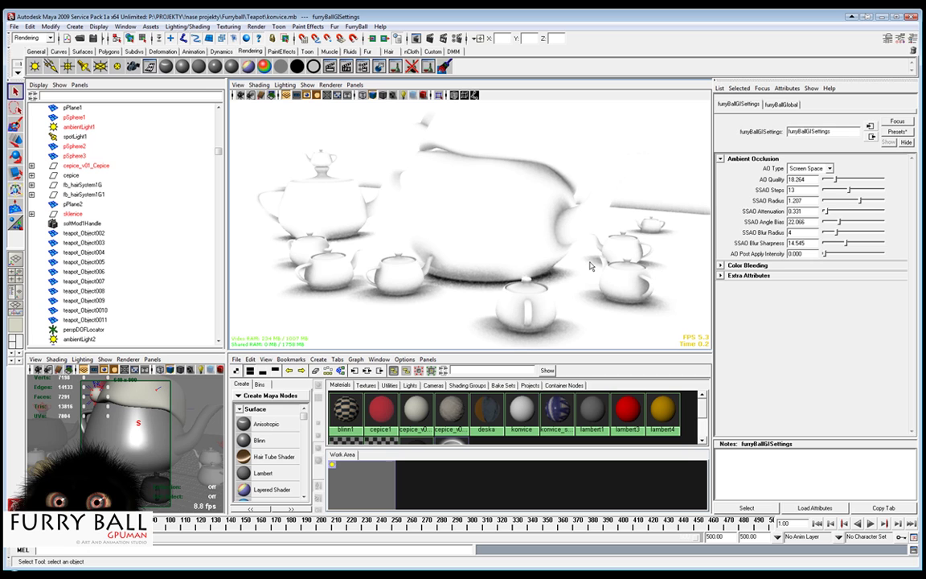
alt+drag(482, 238, 534, 263)
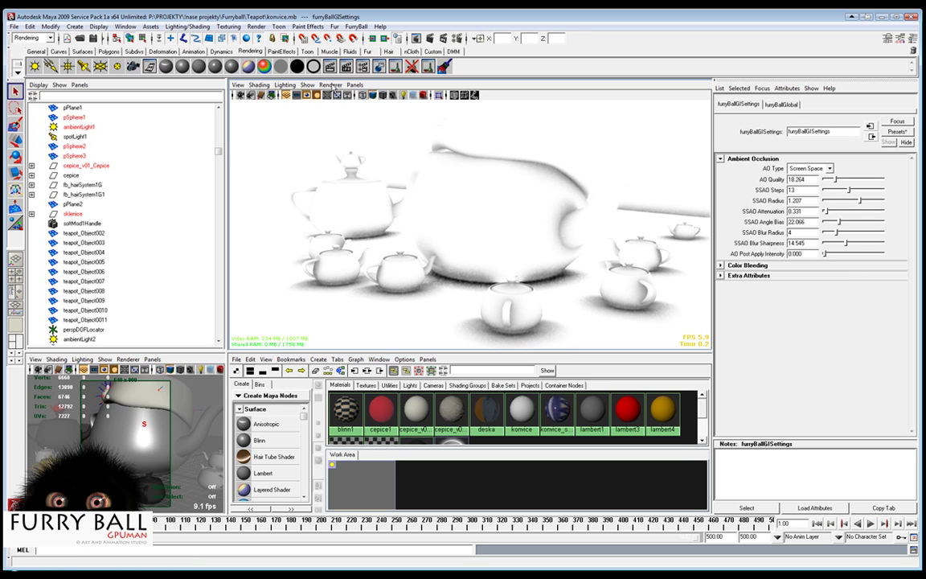
Set the Output Pass of the Ambient1 render settings back to Beauty.
click(330, 84)
mouse_move(346, 118)
click(281, 131)
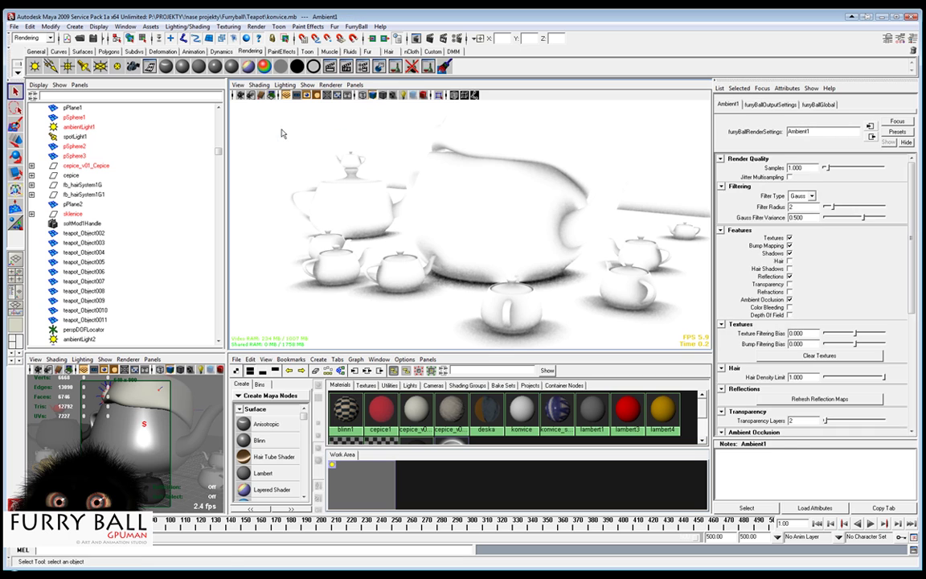
drag(911, 301, 914, 411)
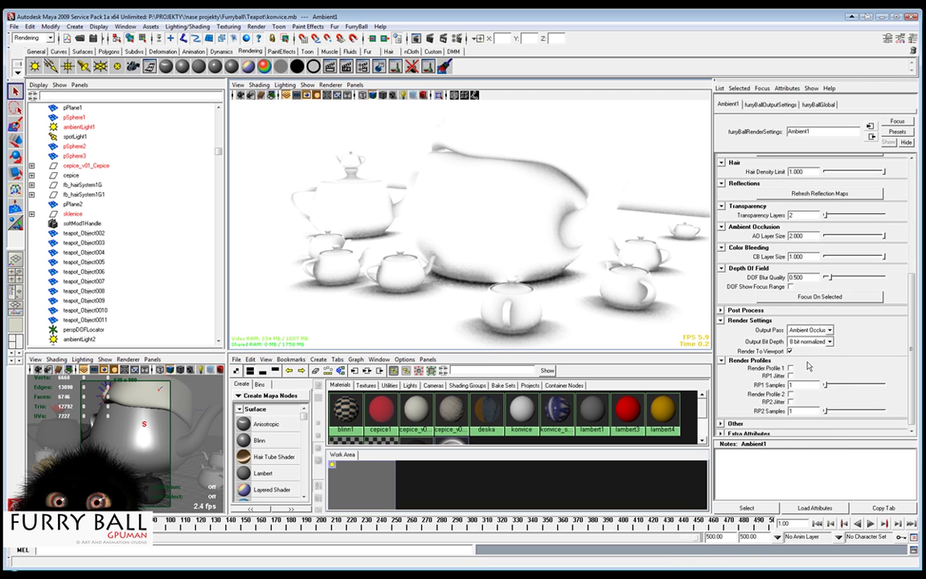
click(807, 329)
click(805, 344)
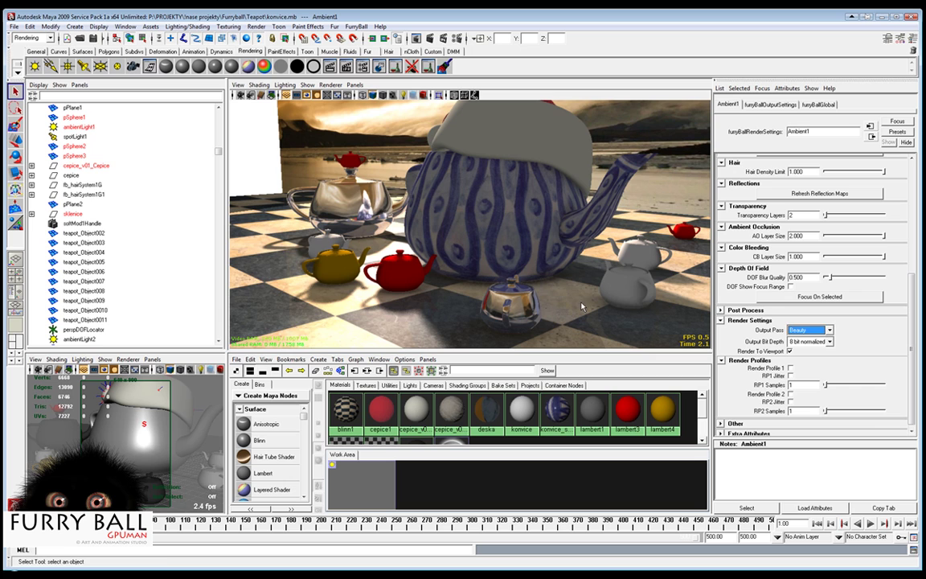
Set AO Post Apply Intensity to 0.810 in the FurryBall GI settings.
alt+drag(418, 160, 360, 80)
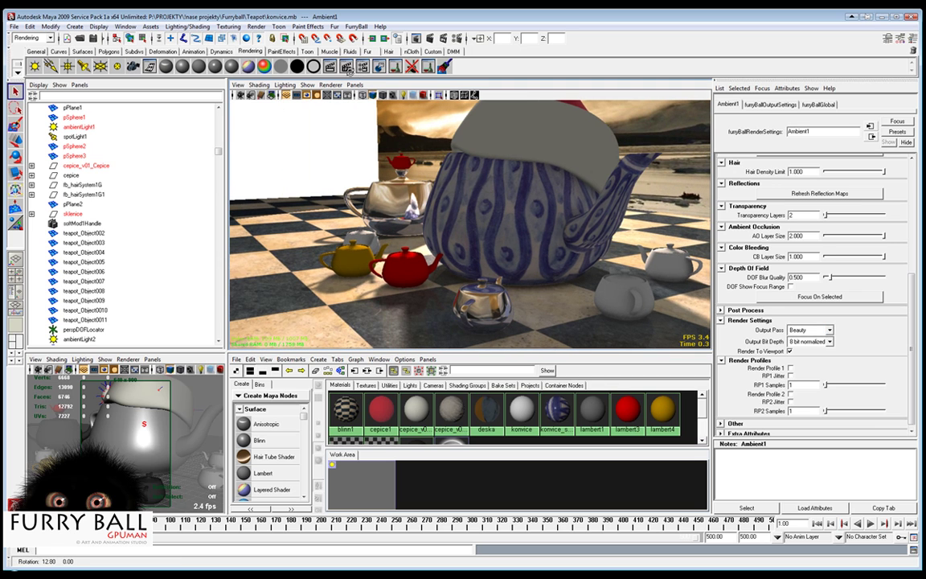
click(356, 27)
click(336, 61)
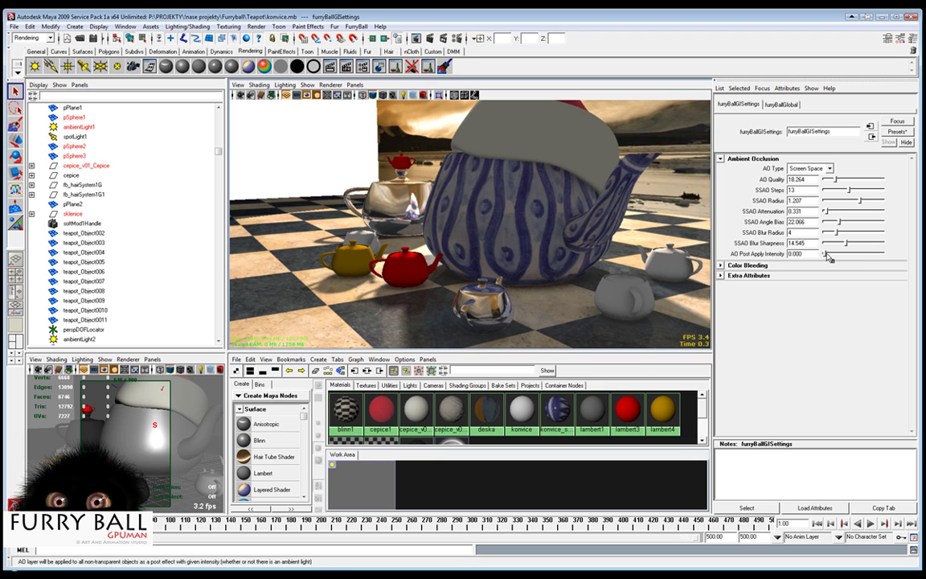
drag(826, 256, 848, 256)
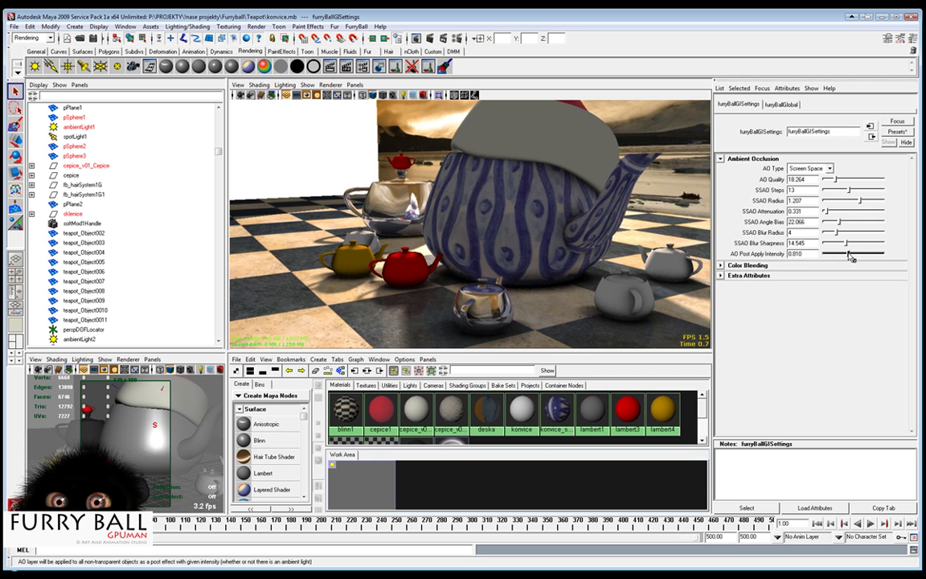
alt+drag(545, 283, 512, 254)
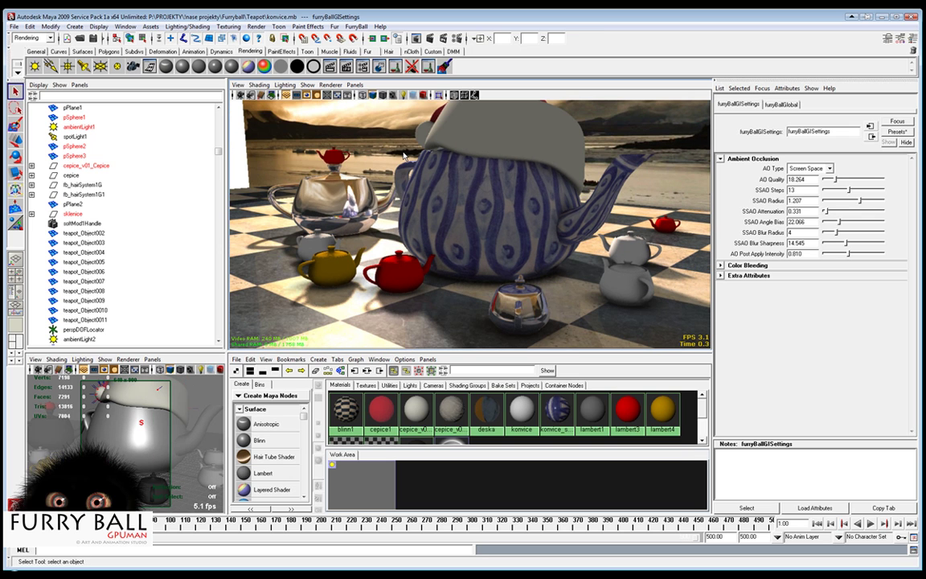
Enable the Color Bleeding feature in the Ambient1 render settings.
click(331, 85)
mouse_move(339, 118)
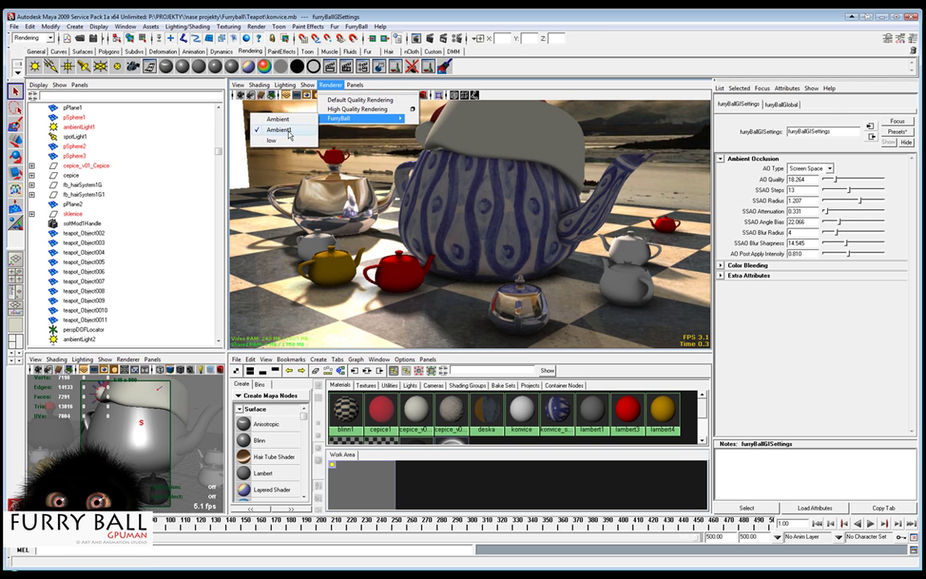
click(259, 120)
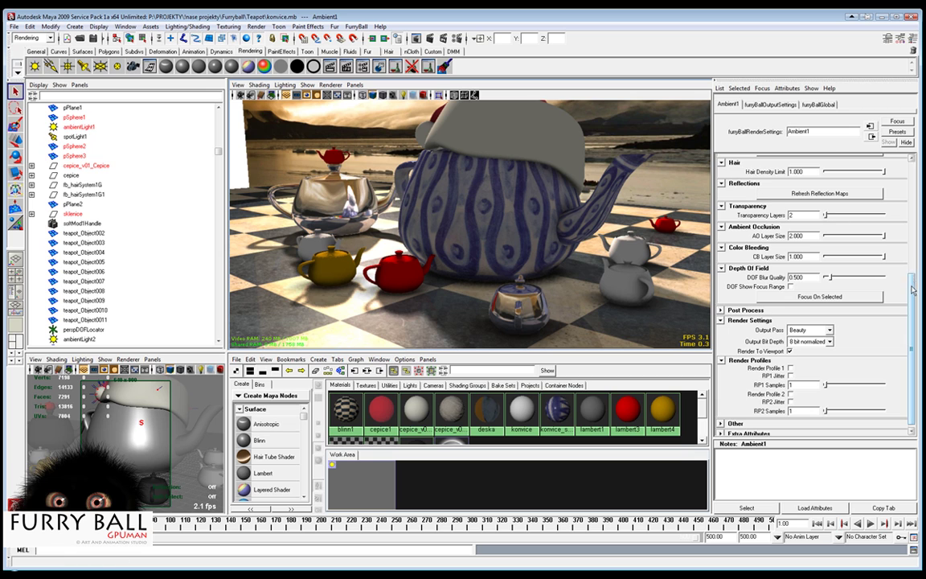
scroll(803, 319, up, 6)
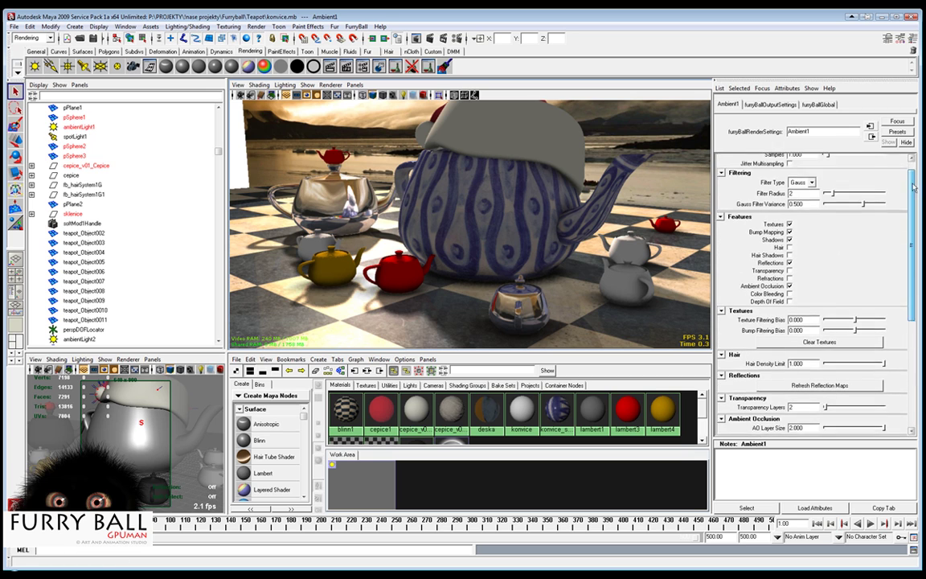
click(790, 307)
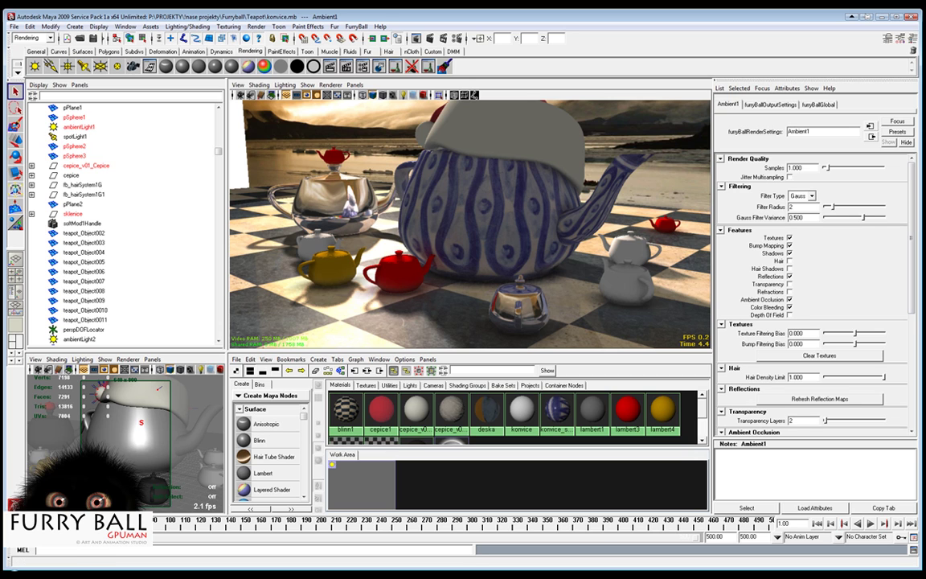
Set the Output Pass of the Ambient1 render settings to Color Bleeding.
drag(910, 302, 910, 420)
click(820, 327)
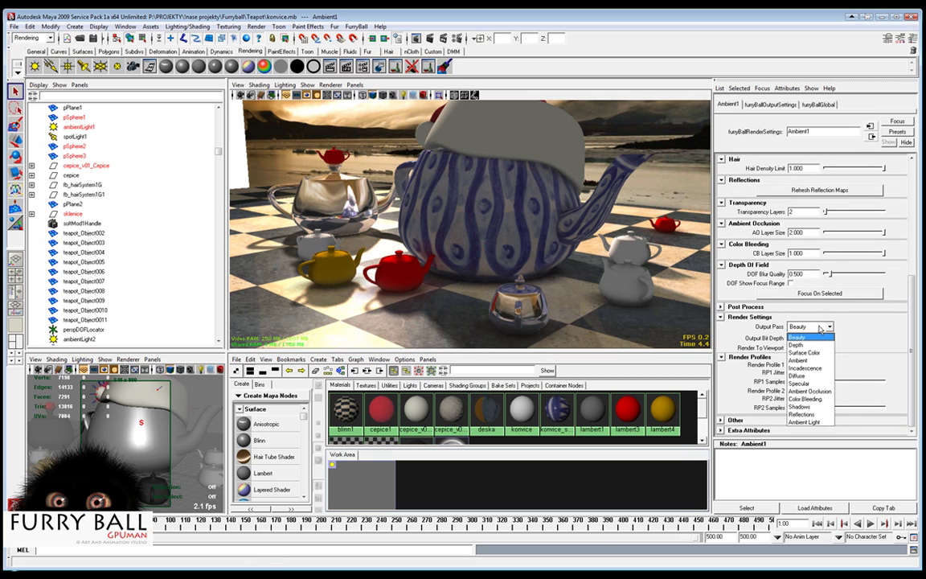
click(804, 398)
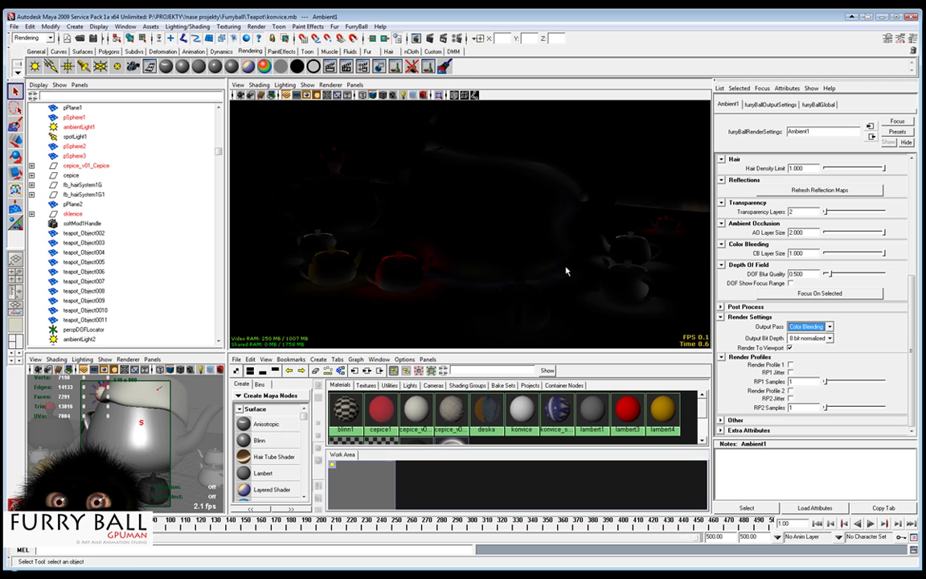
In the FurryBall GI settings, set CB Attenuation to 0.579, CB Angle Bias to 27.950 and CB Blur Radius to 19.
click(355, 26)
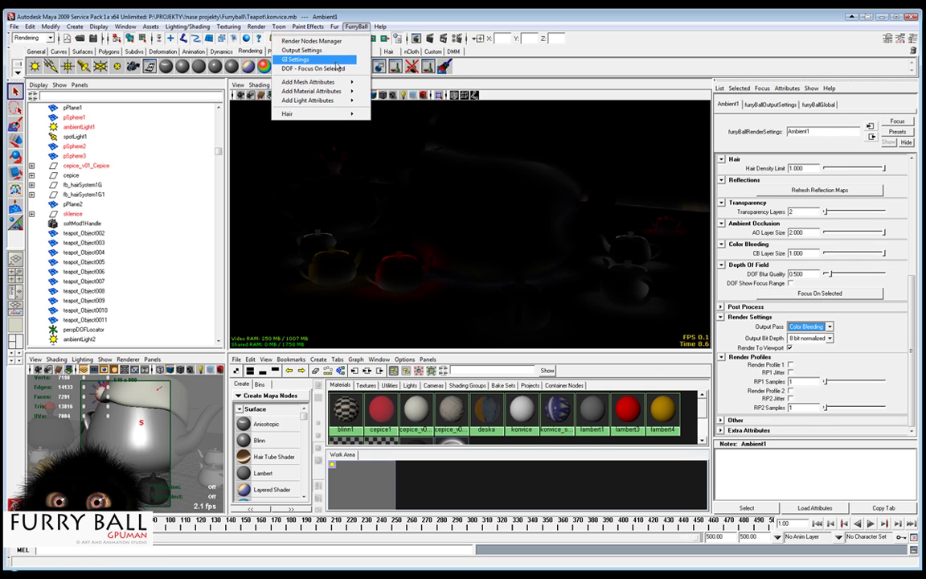
click(336, 62)
click(721, 159)
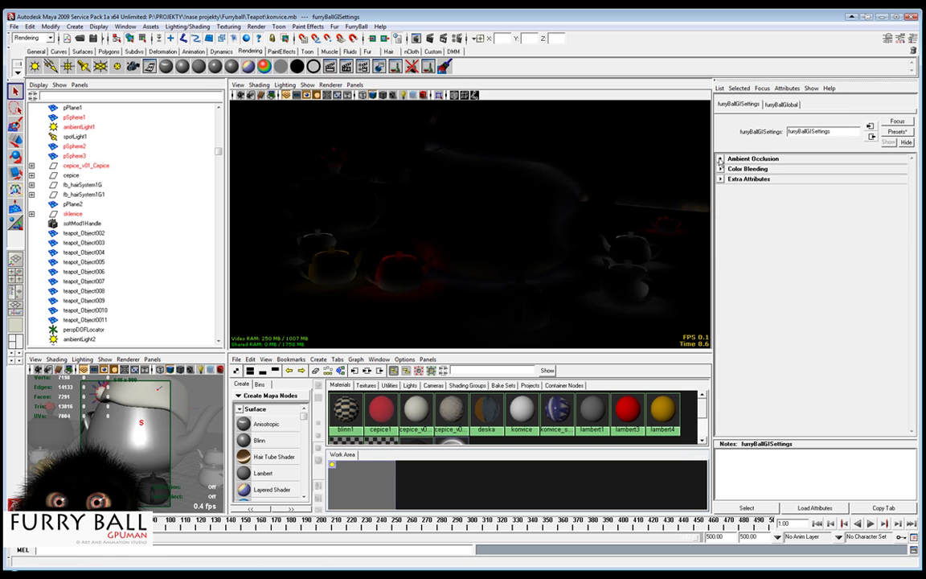
click(720, 169)
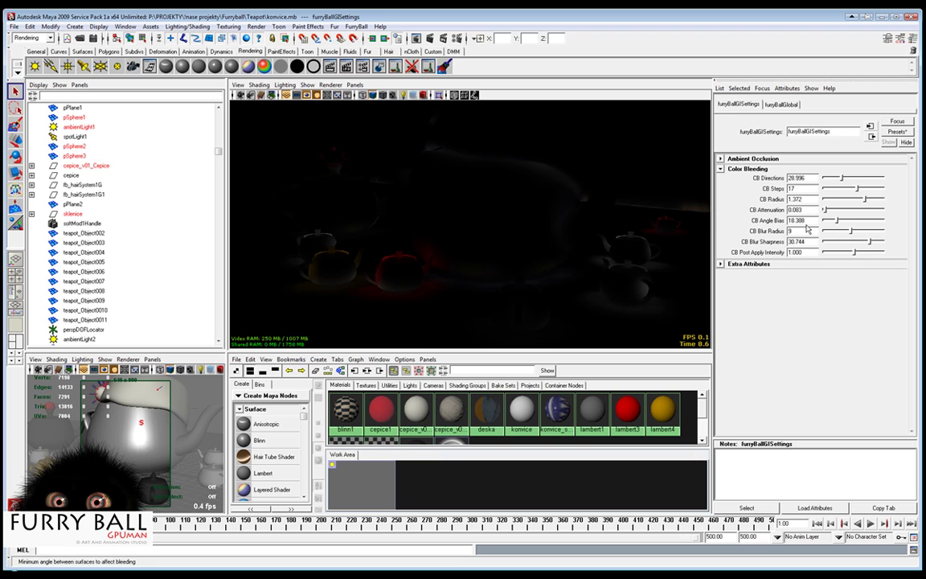
drag(850, 230, 882, 233)
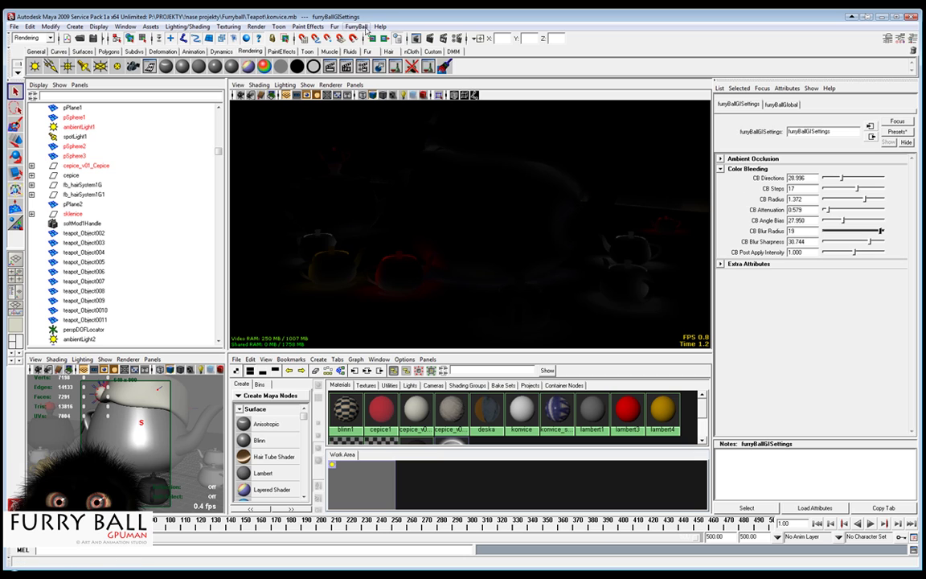
Switch the Output Pass of the Ambient1 render settings from Color Bleeding back to Beauty.
click(356, 26)
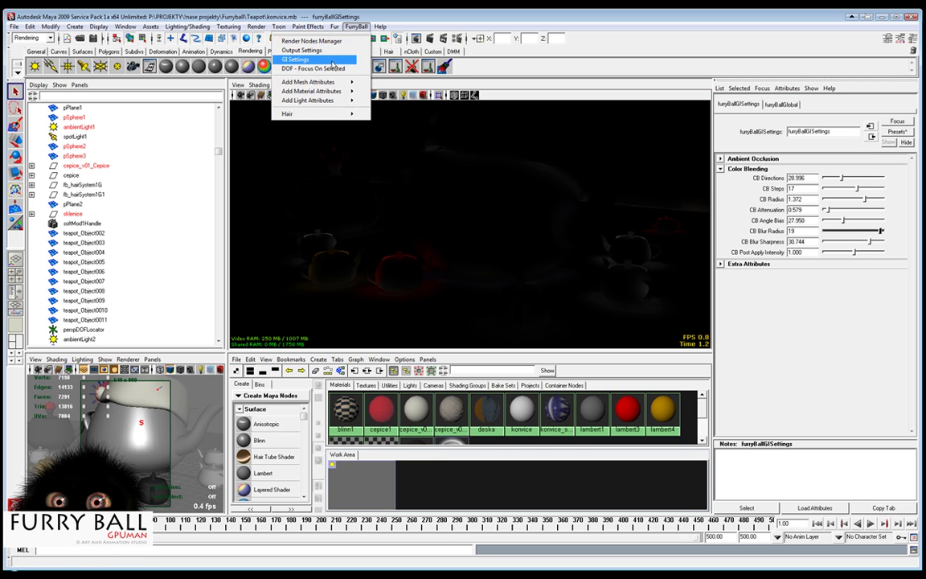
mouse_move(329, 93)
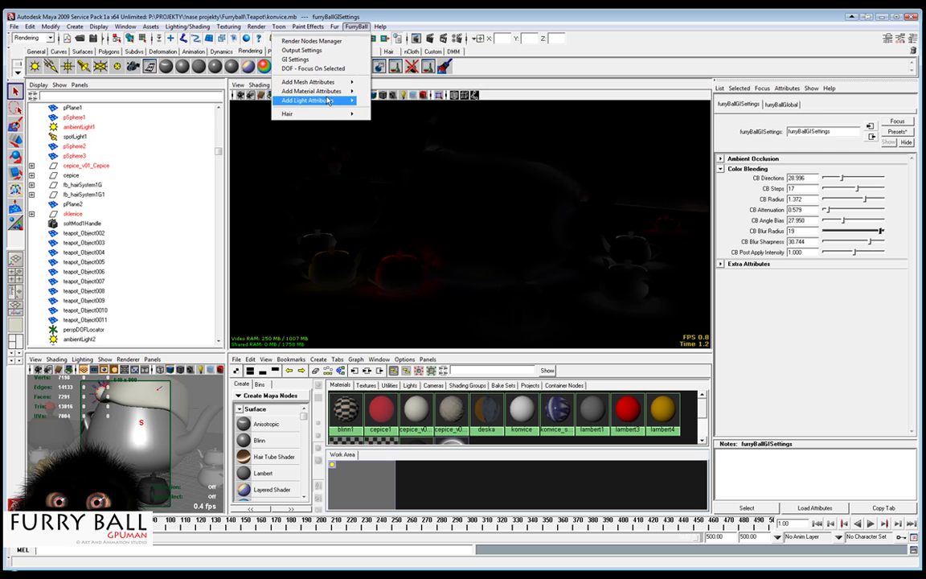
click(330, 84)
mouse_move(338, 118)
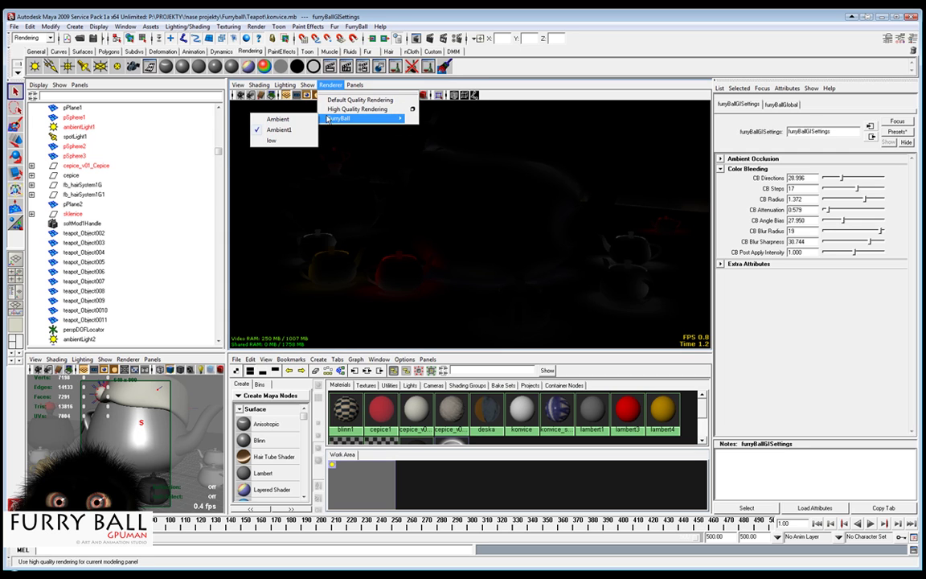
click(281, 118)
click(811, 326)
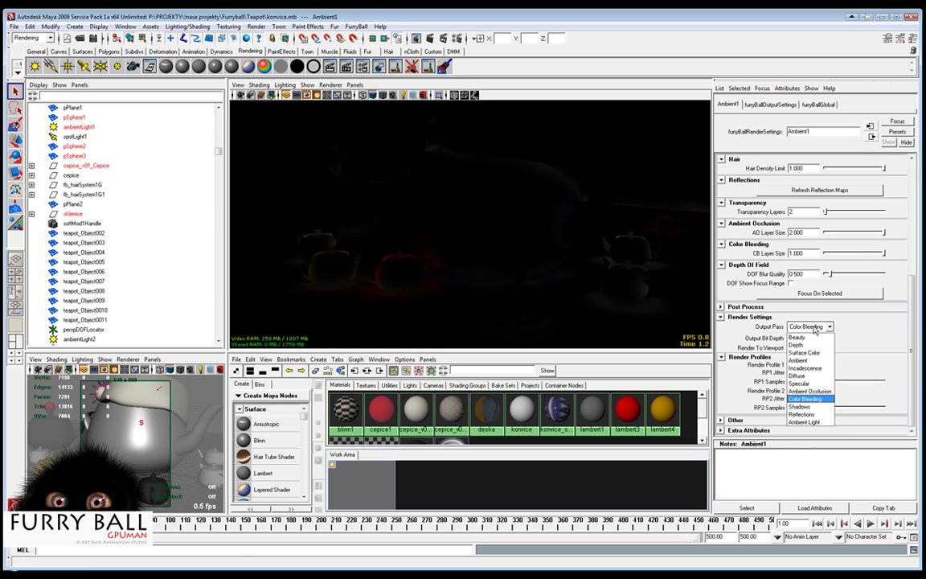
click(804, 334)
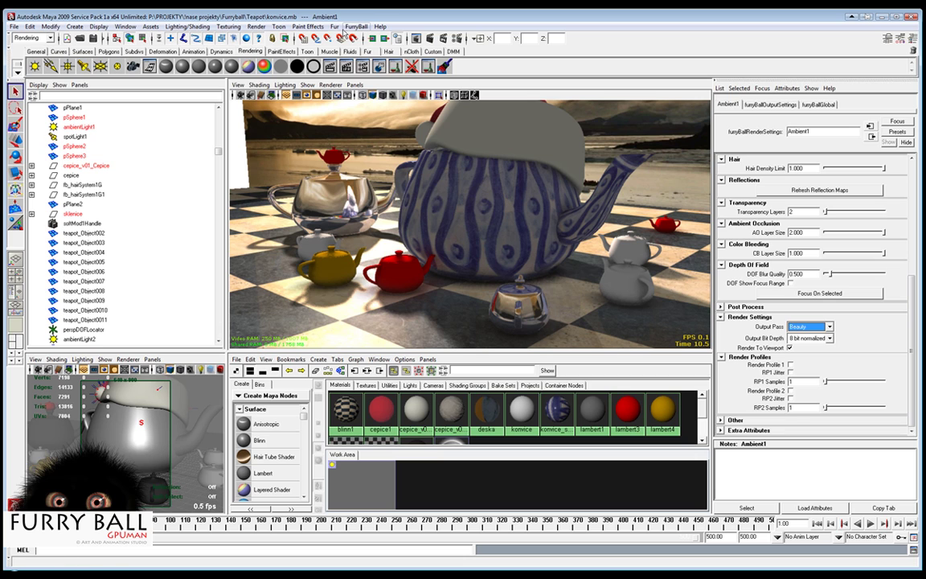
Set CB Post Apply Intensity to 2 in the FurryBall GI settings.
click(355, 26)
click(341, 60)
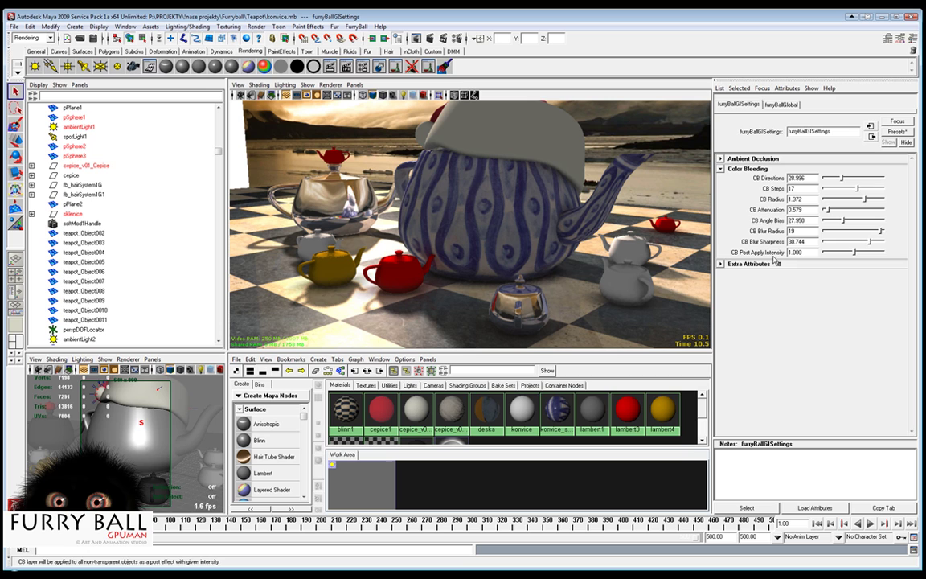
double_click(801, 252)
text(2)
key(Return)
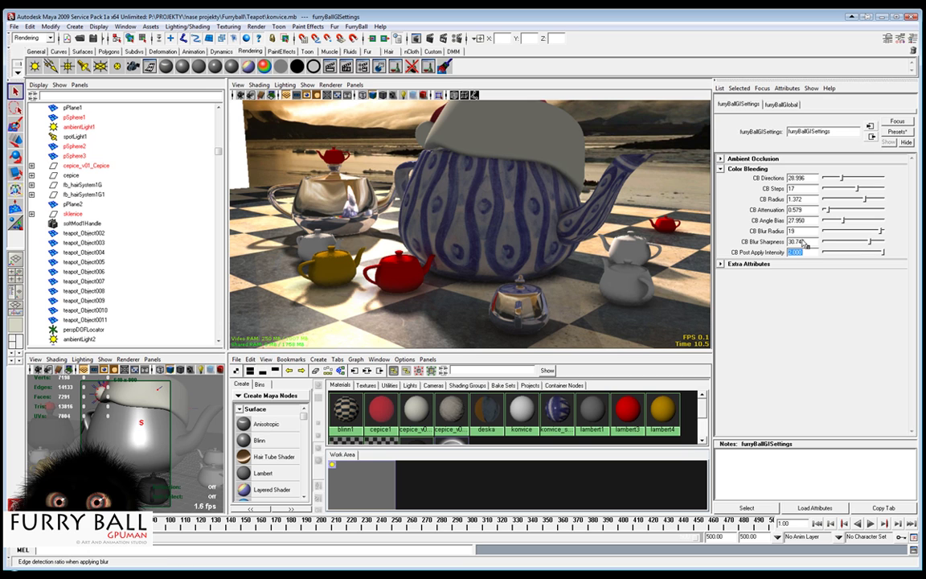
alt+drag(370, 297, 372, 293)
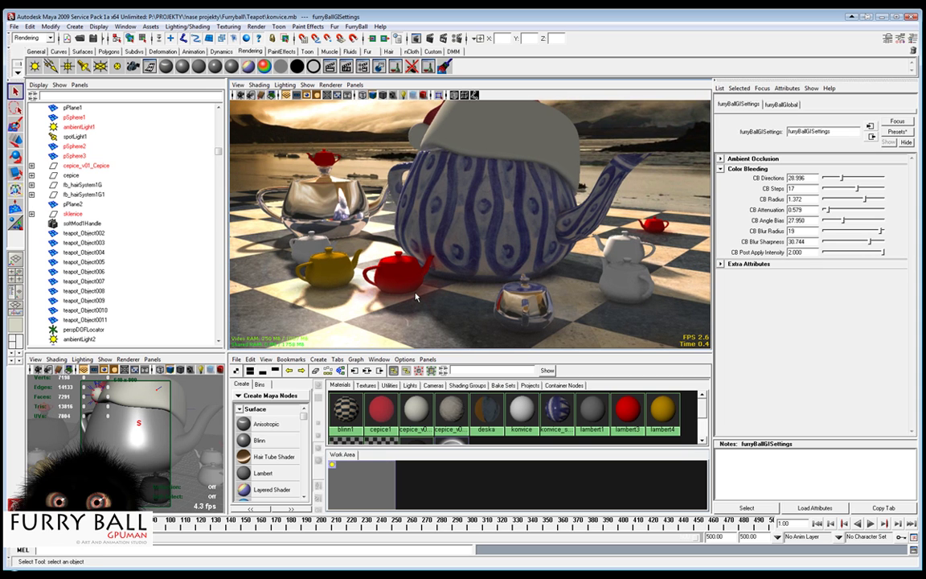
Add new FurryBall mesh attributes to the yellow teapot.
click(336, 267)
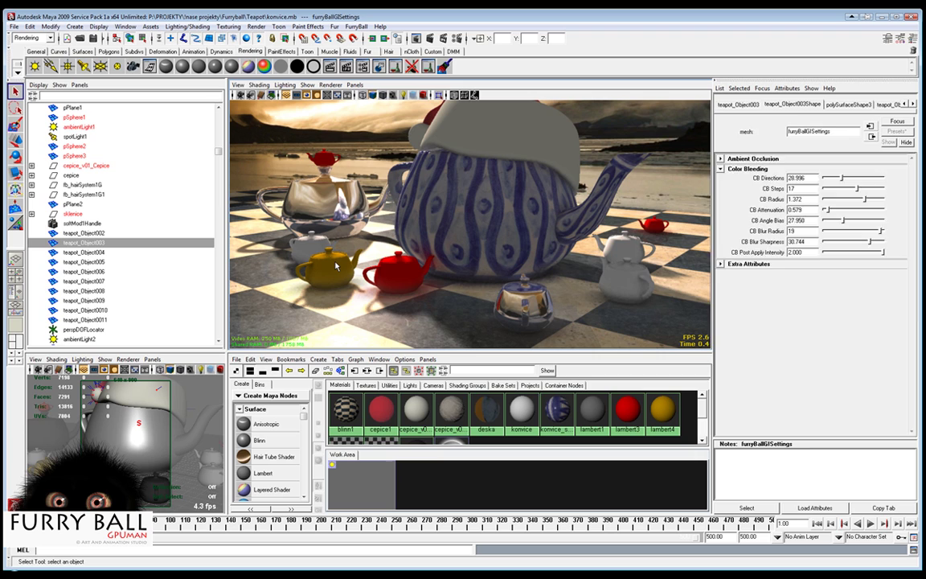
click(356, 27)
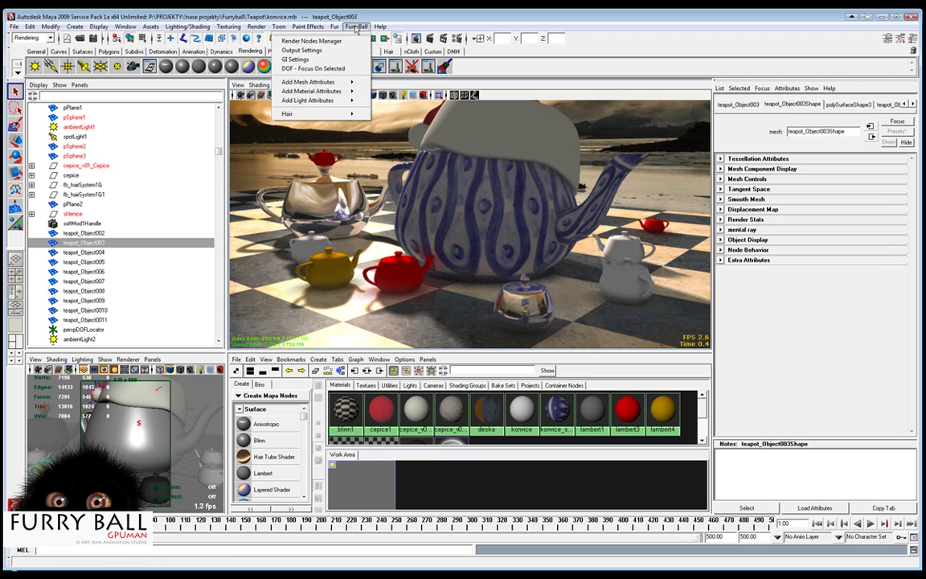
mouse_move(331, 84)
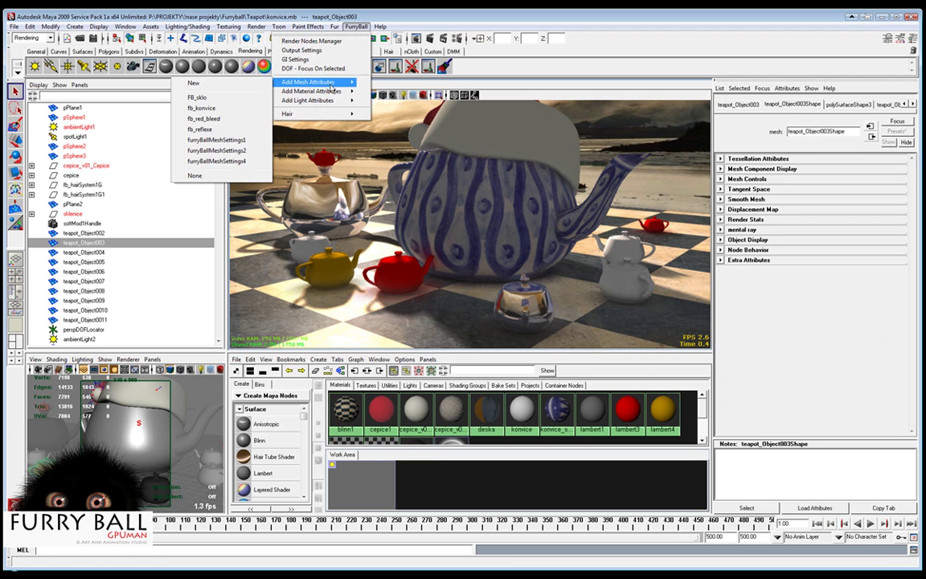
click(195, 83)
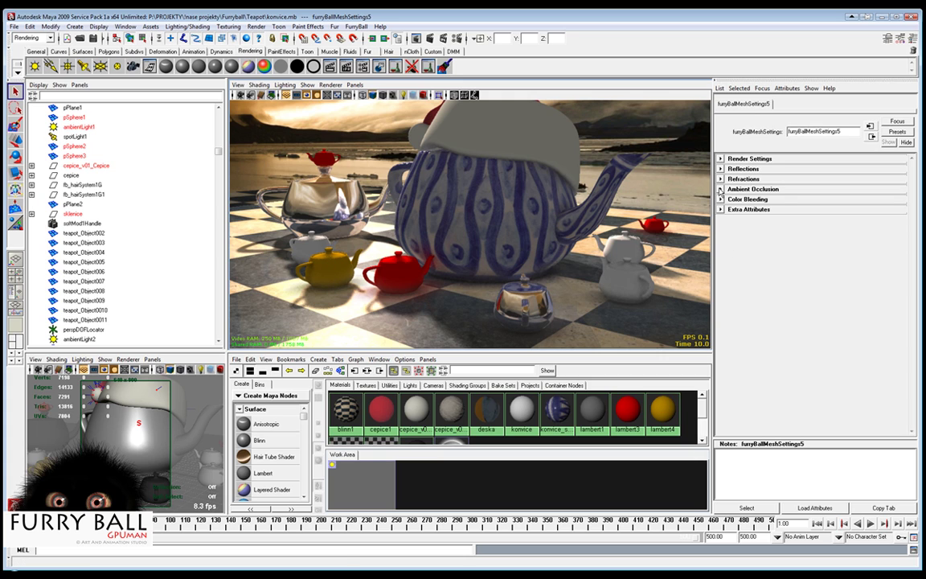
Set AO Intensity Out to 2 in the yellow teapot's FurryBall mesh settings.
click(752, 189)
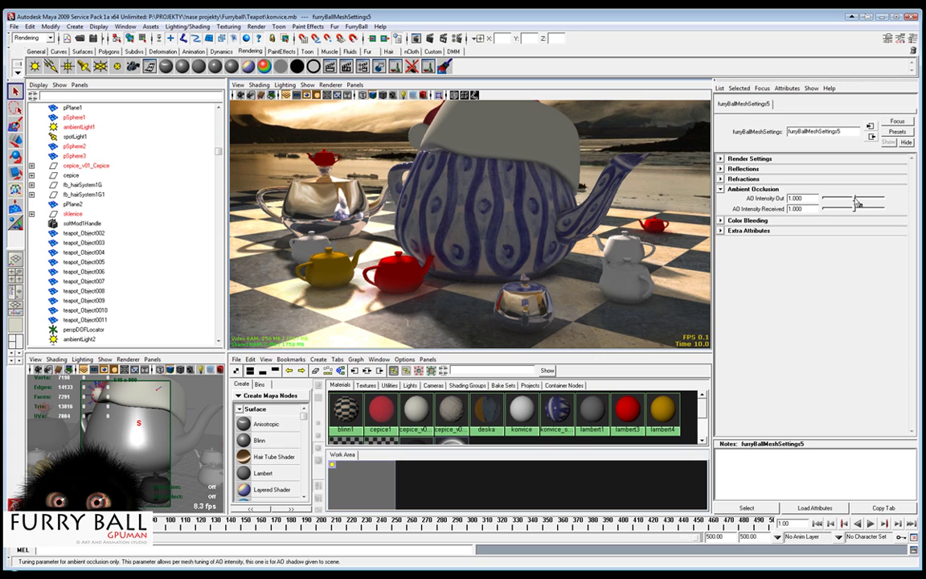
drag(855, 200, 881, 201)
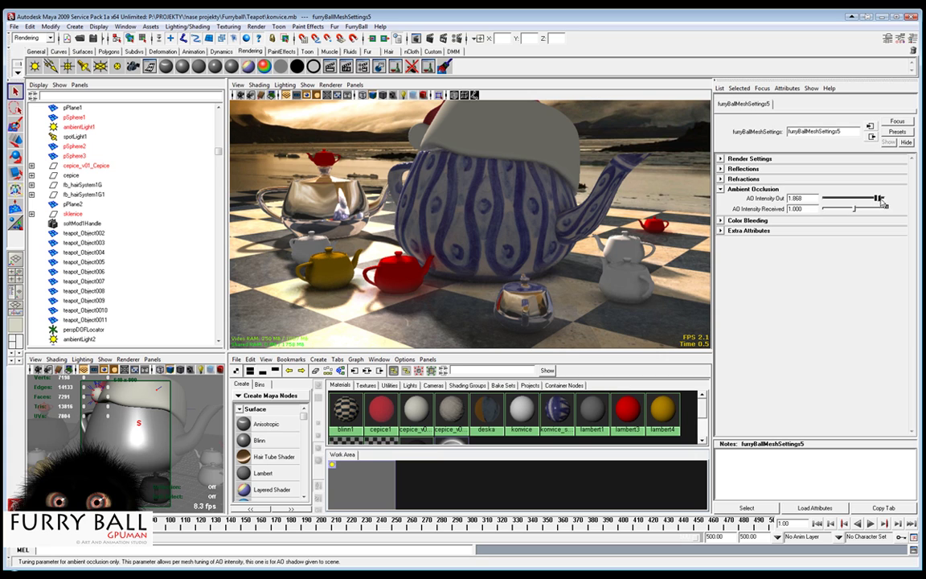
double_click(804, 199)
text(2)
key(Return)
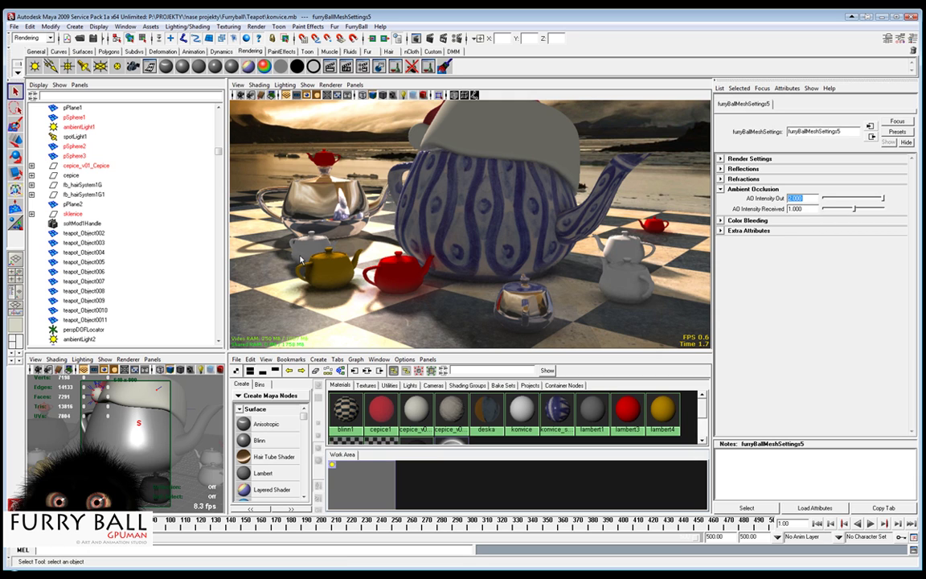
Set CB Intensity Out to 10 in the yellow teapot's mesh settings and check the color bleeding on the floor around it.
click(747, 220)
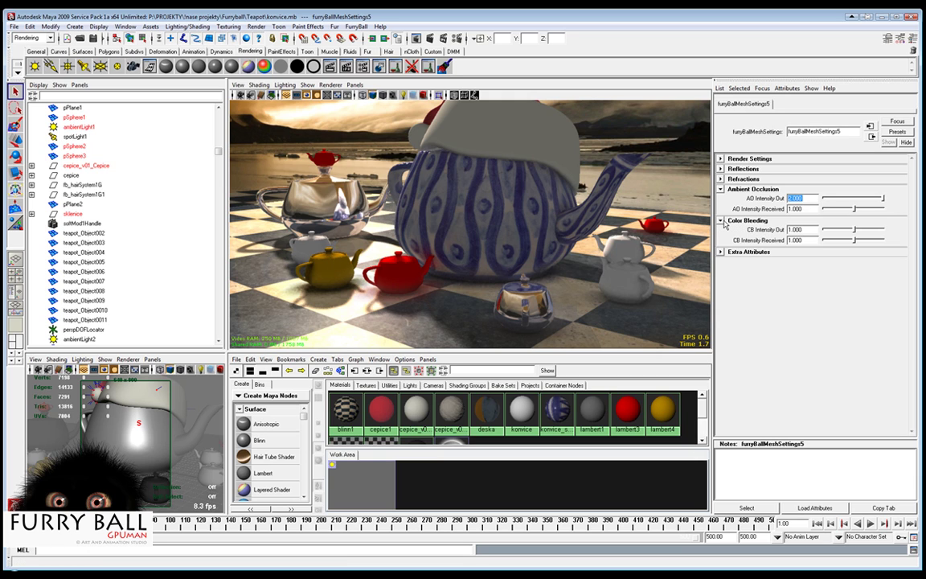
double_click(796, 230)
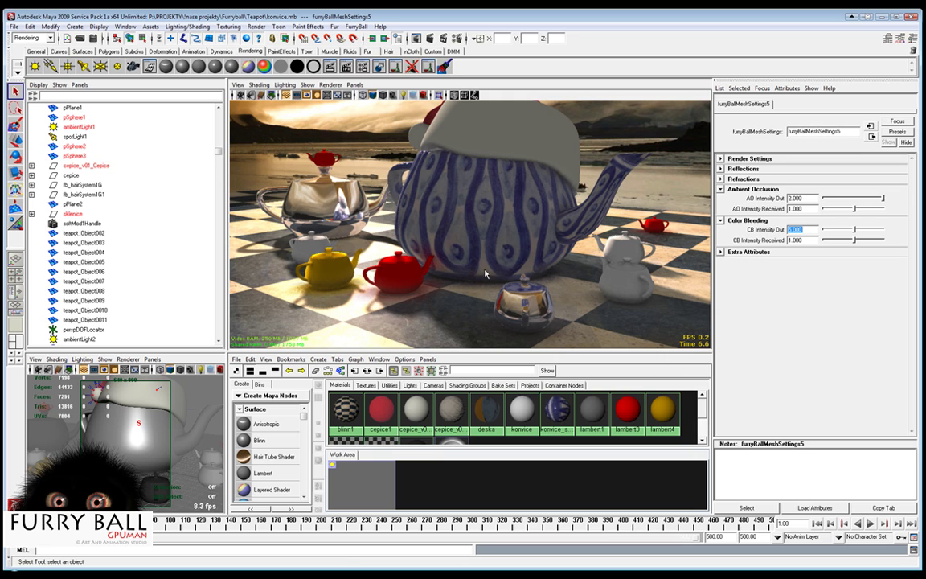
text(10)
key(Return)
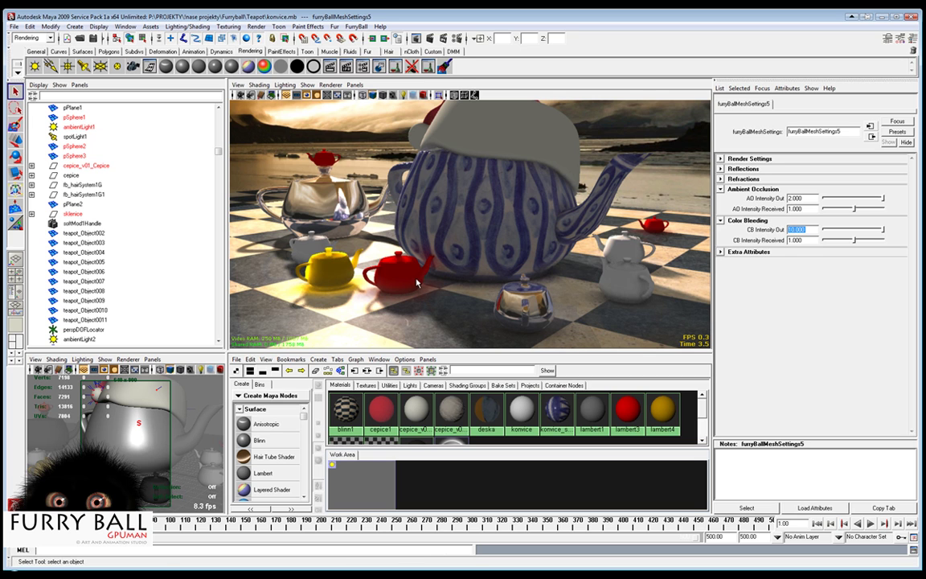
alt+drag(416, 283, 375, 275)
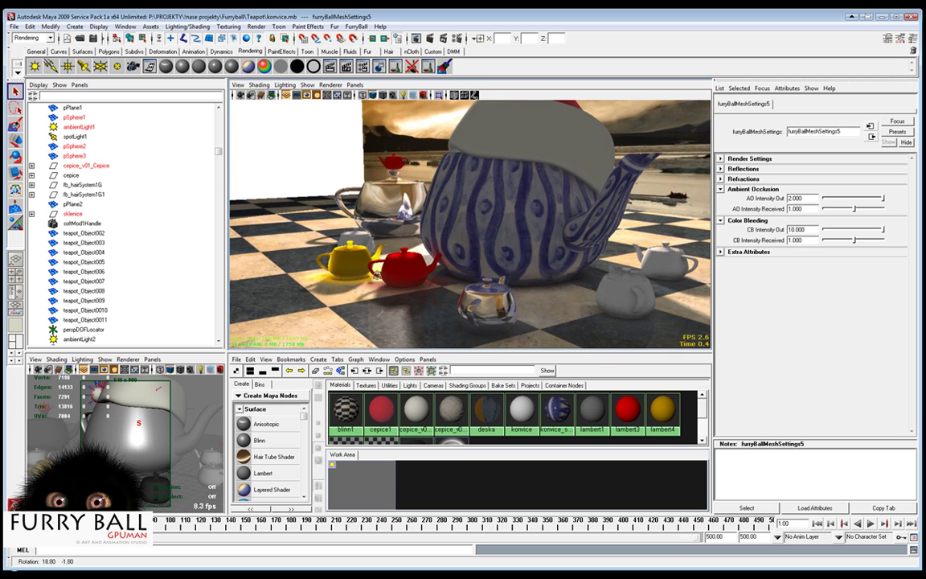
alt+right_drag(375, 275, 441, 272)
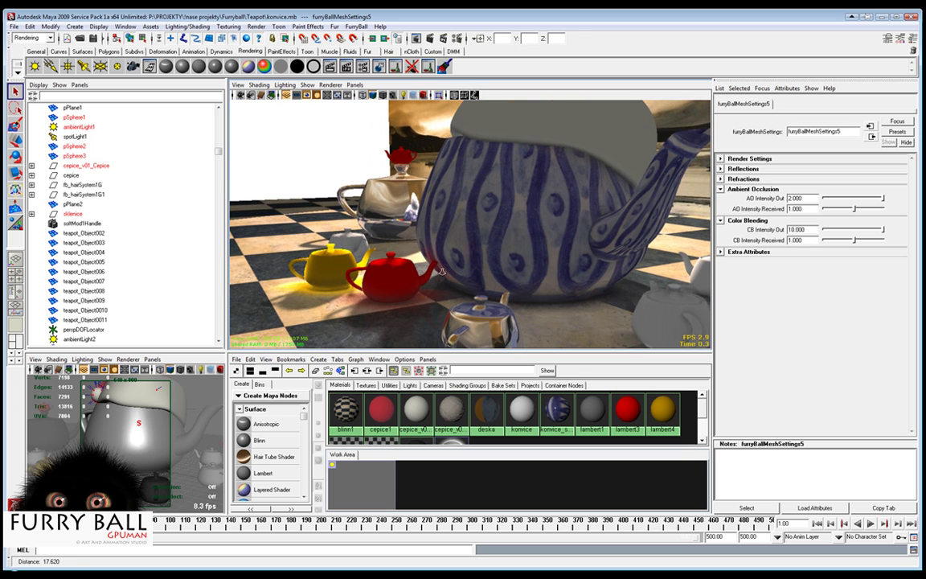
alt+drag(441, 272, 461, 273)
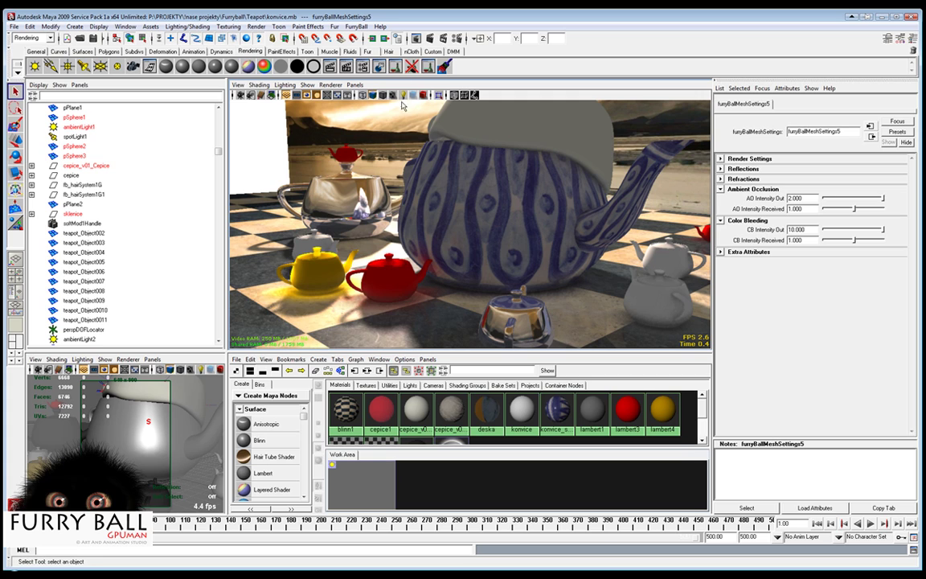
Enable the Depth Of Field feature in the Ambient1 render settings.
click(330, 84)
mouse_move(333, 118)
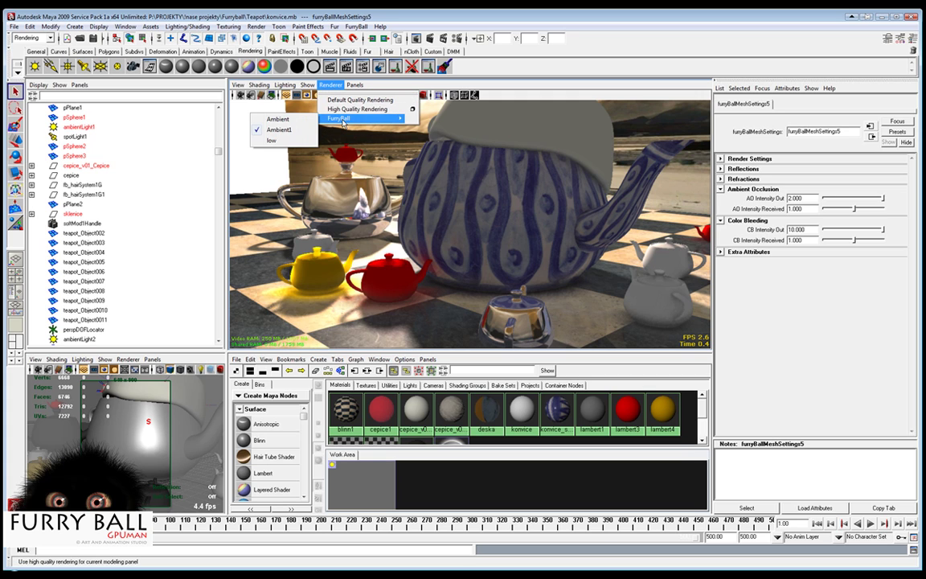
click(283, 131)
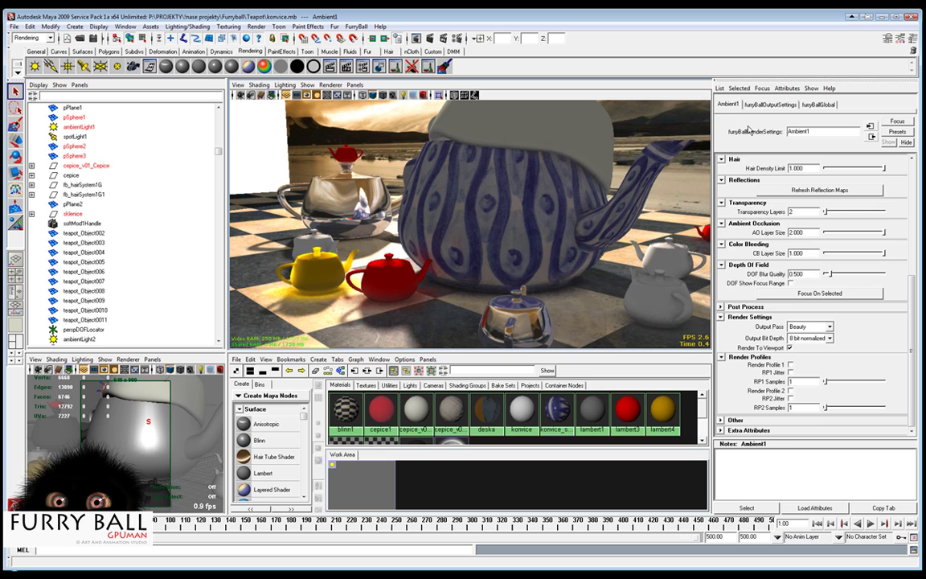
click(761, 105)
click(728, 105)
drag(911, 305, 910, 180)
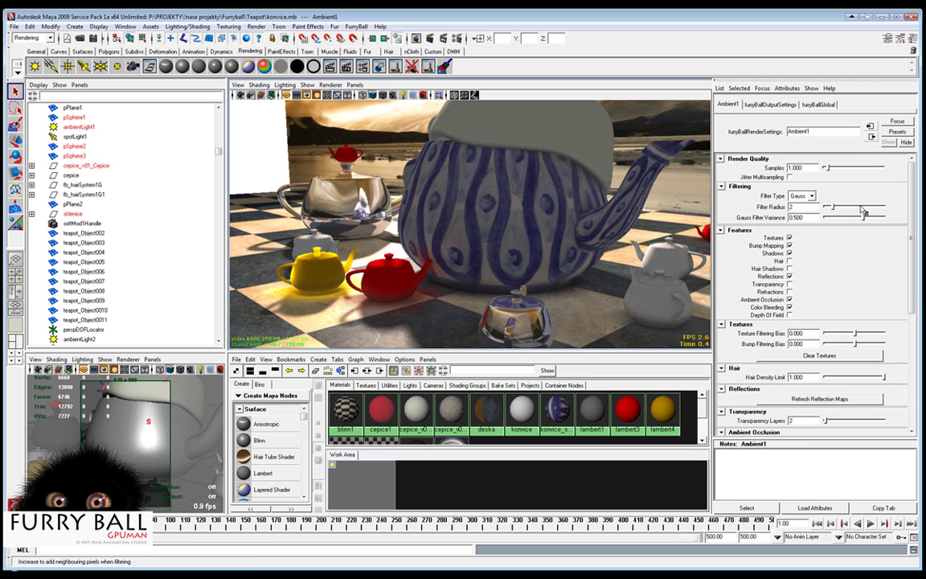
click(789, 315)
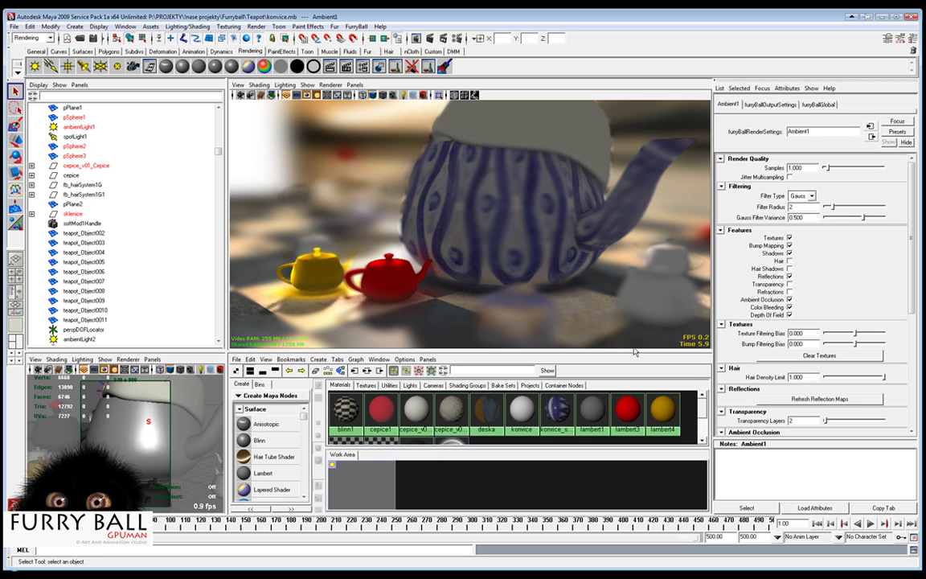
Focus the depth of field on the mesh teapot_Object003.
click(378, 271)
click(356, 27)
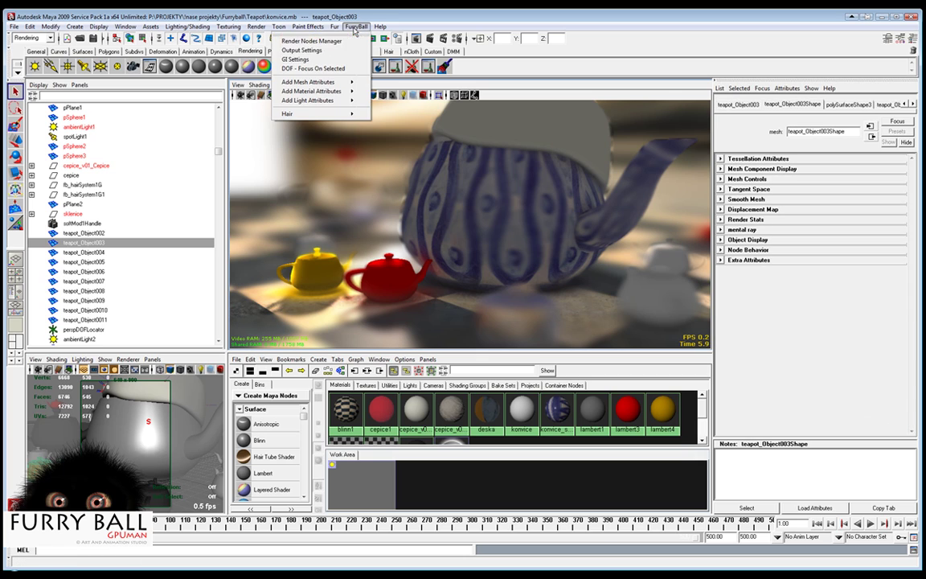
click(331, 69)
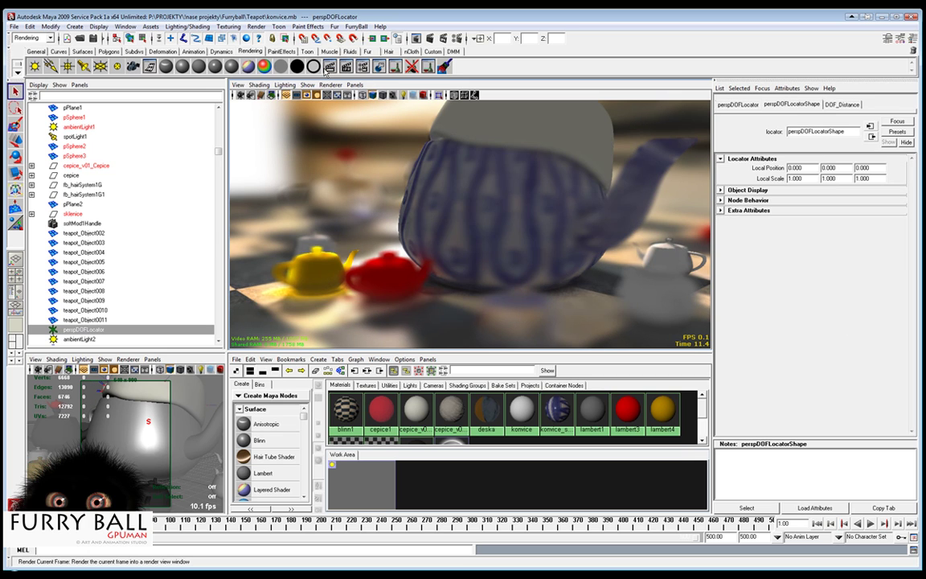
Shift the depth of field focus to teapot_Object002, back by the glass teapot.
click(307, 172)
click(356, 27)
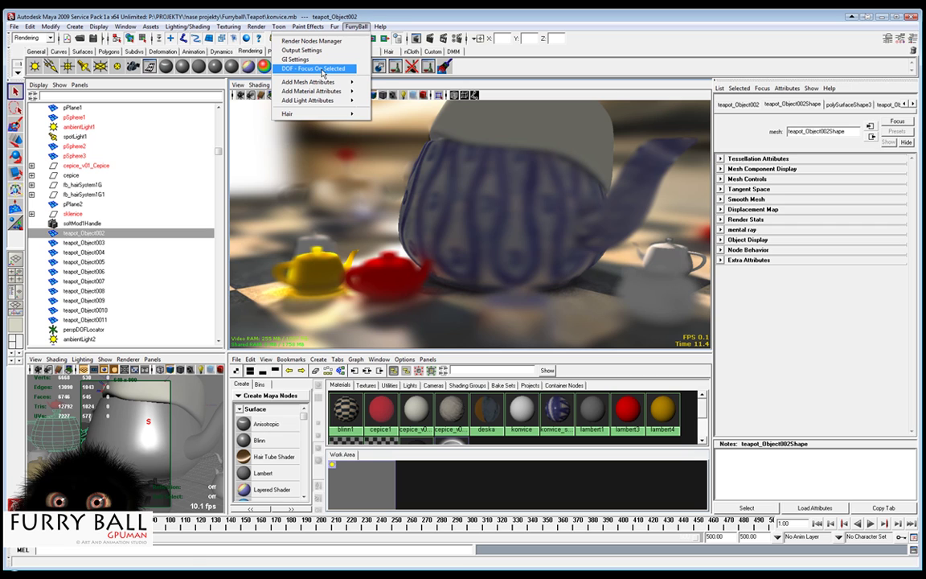
click(322, 69)
Move the perspDOFLocator through the scene to shift the depth of field focus point manually.
click(84, 329)
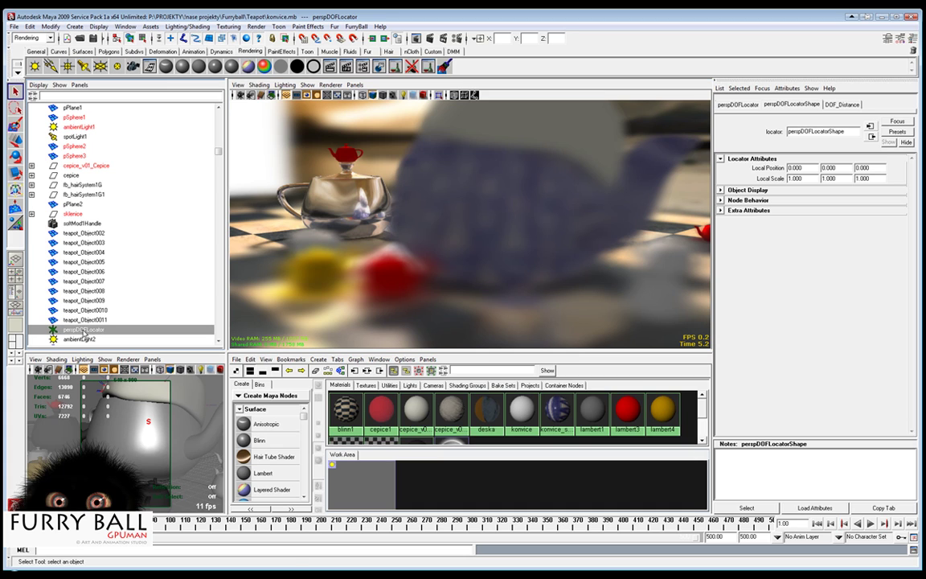
key(w)
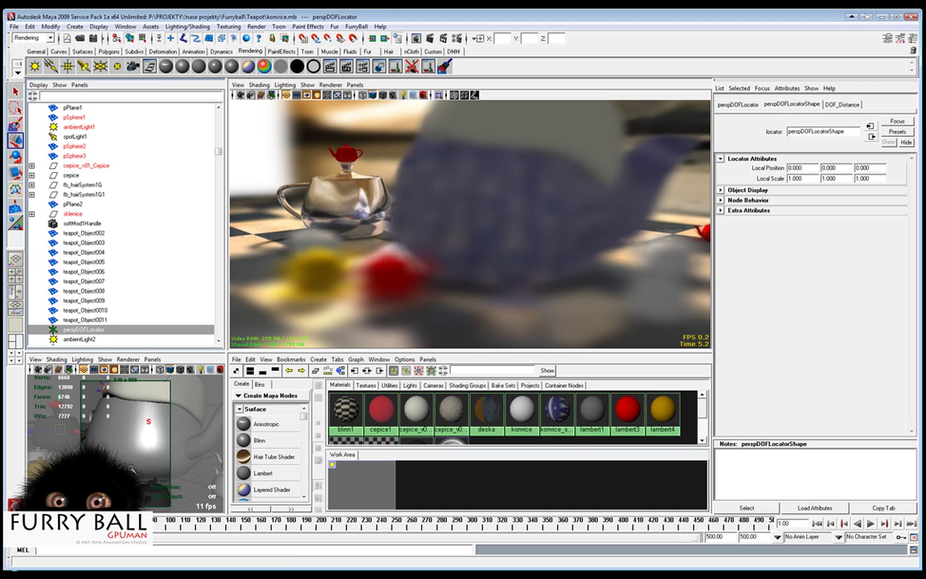
drag(80, 438, 63, 450)
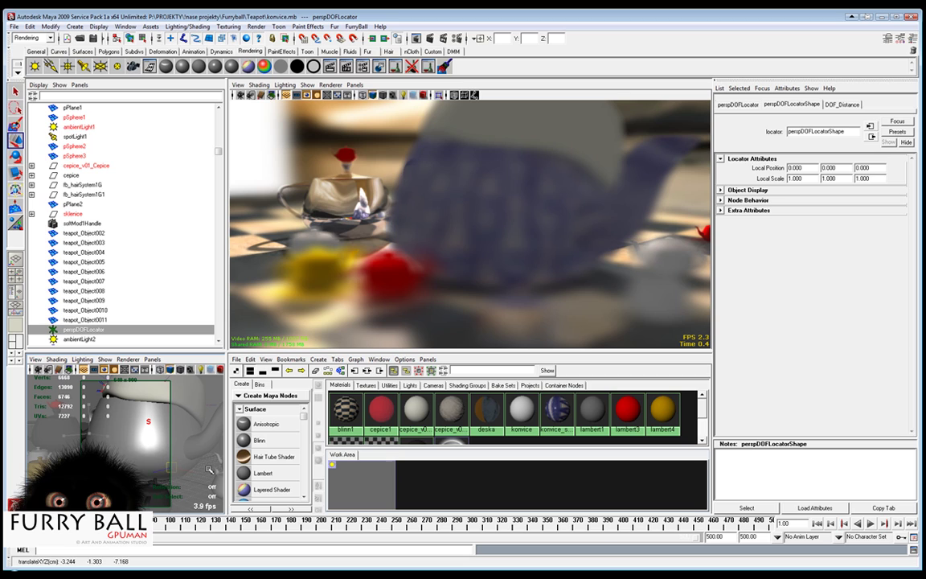
drag(209, 469, 66, 450)
Focus the depth of field on teapot_Object007, the small glass teapot in front, and check the blur at different camera distances.
click(140, 446)
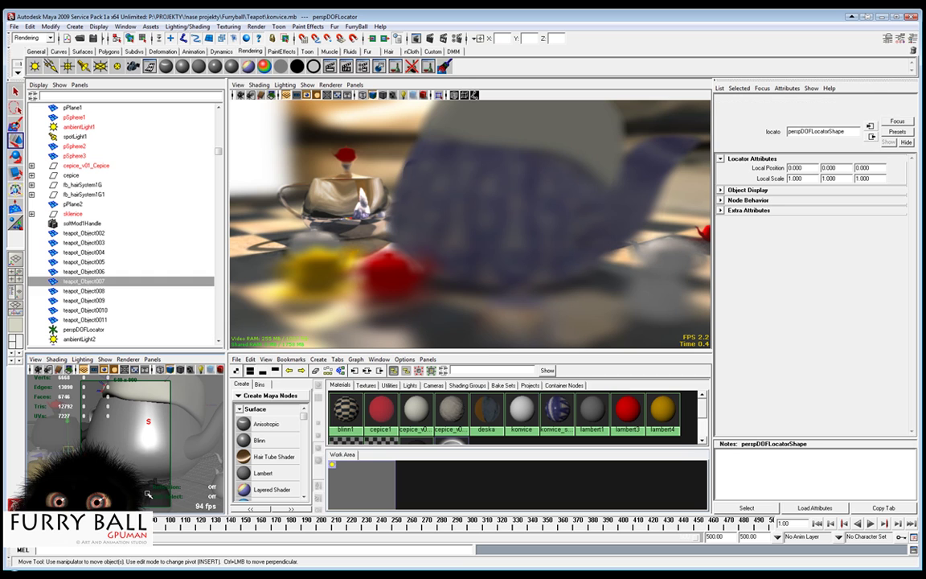
click(356, 27)
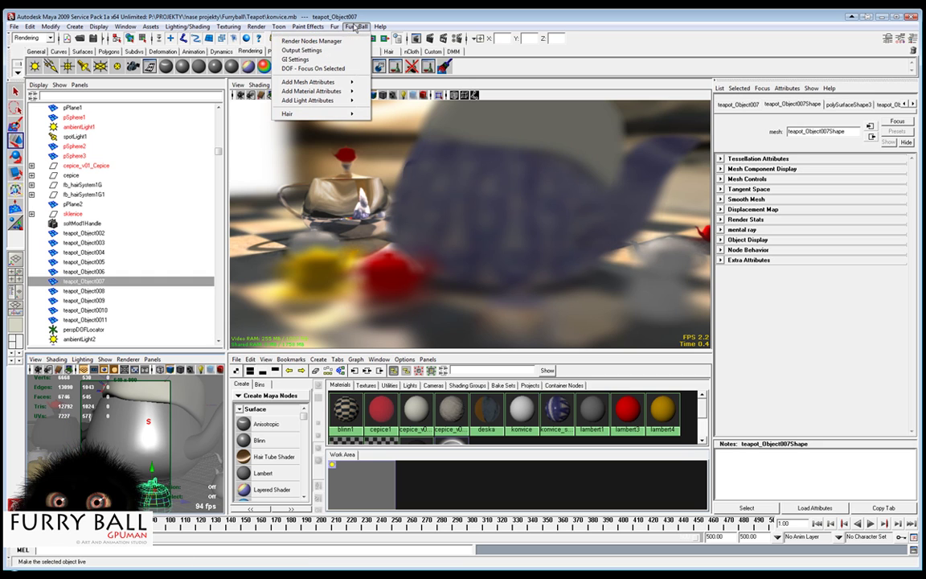
click(330, 70)
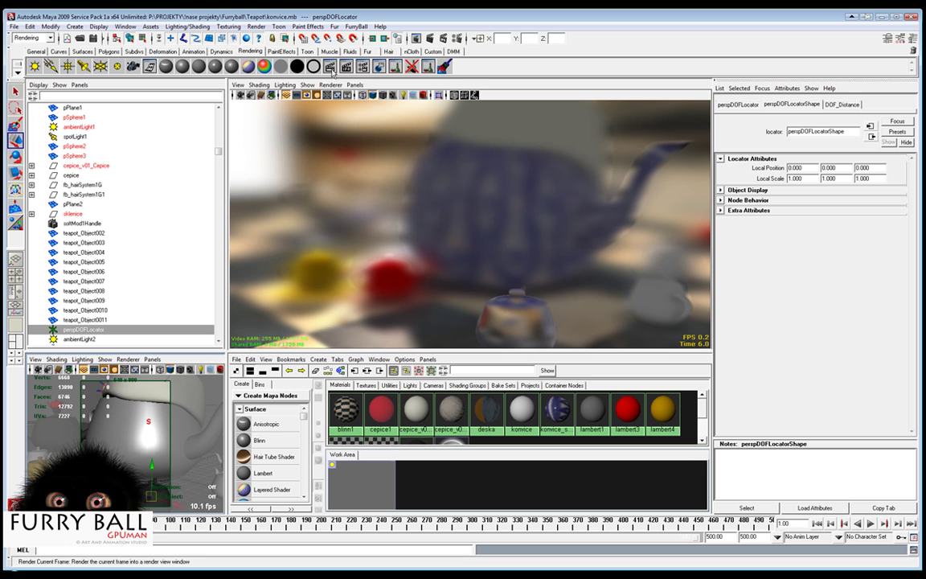
alt+drag(456, 282, 489, 286)
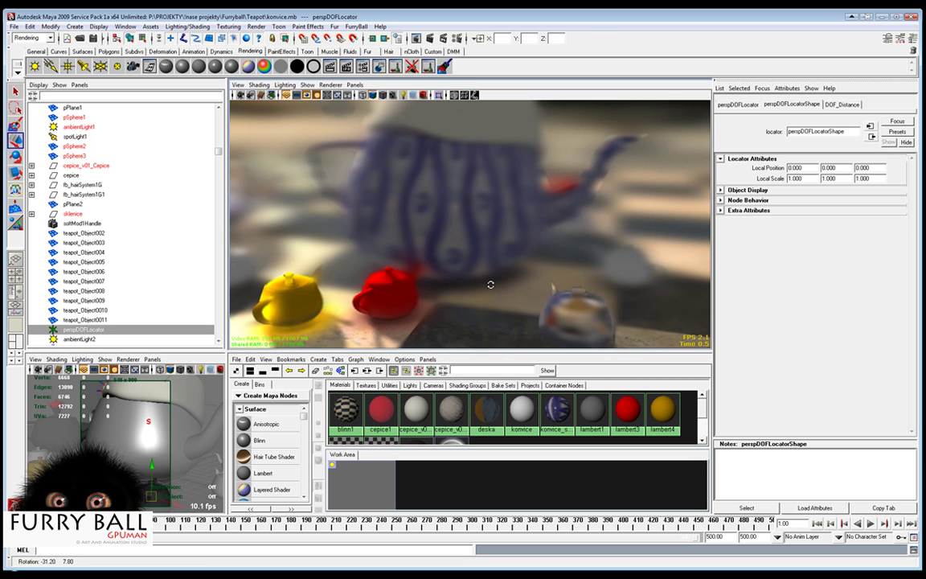
alt+right_drag(489, 285, 394, 281)
alt+drag(394, 281, 443, 267)
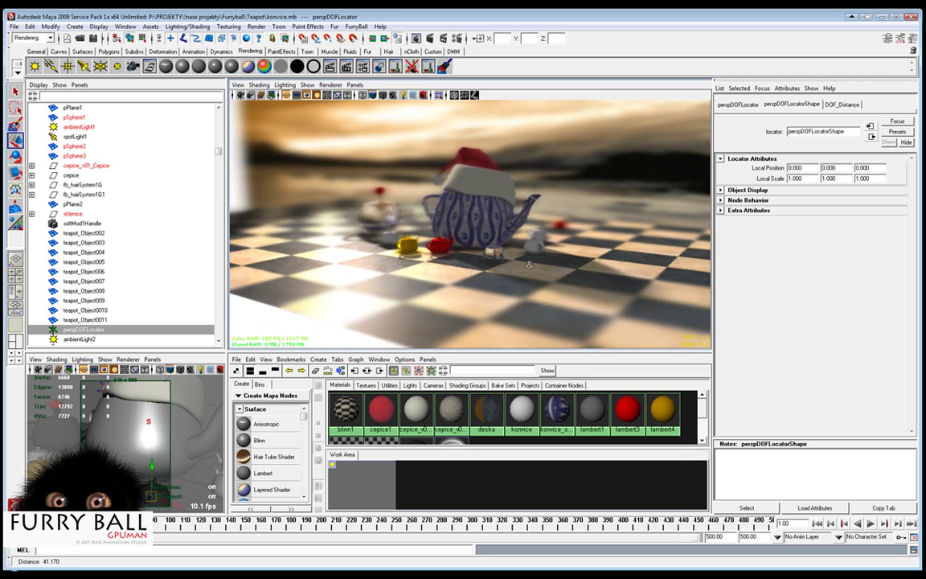
alt+right_drag(443, 268, 538, 264)
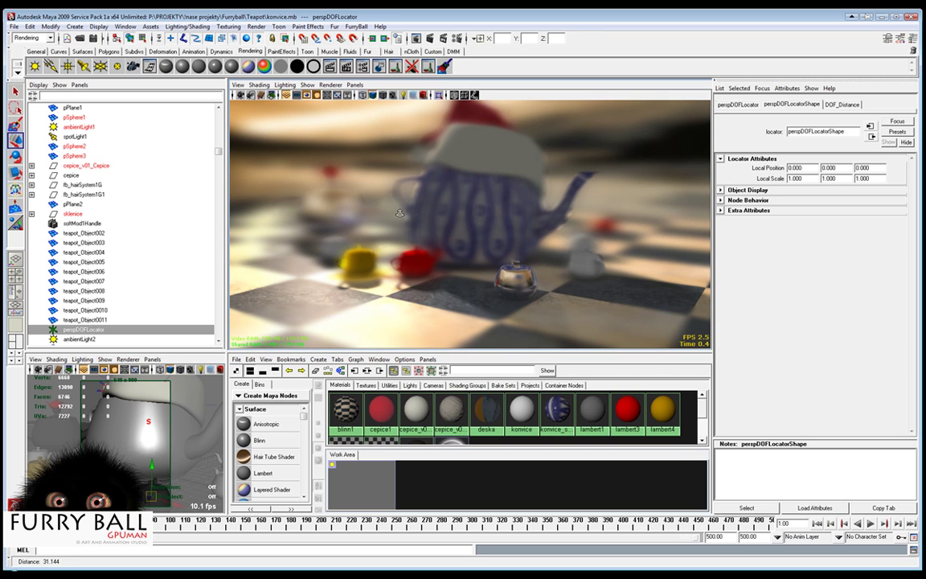
Try a longer focal length on the persp camera, and settle on a Focal Length of 200.
click(242, 94)
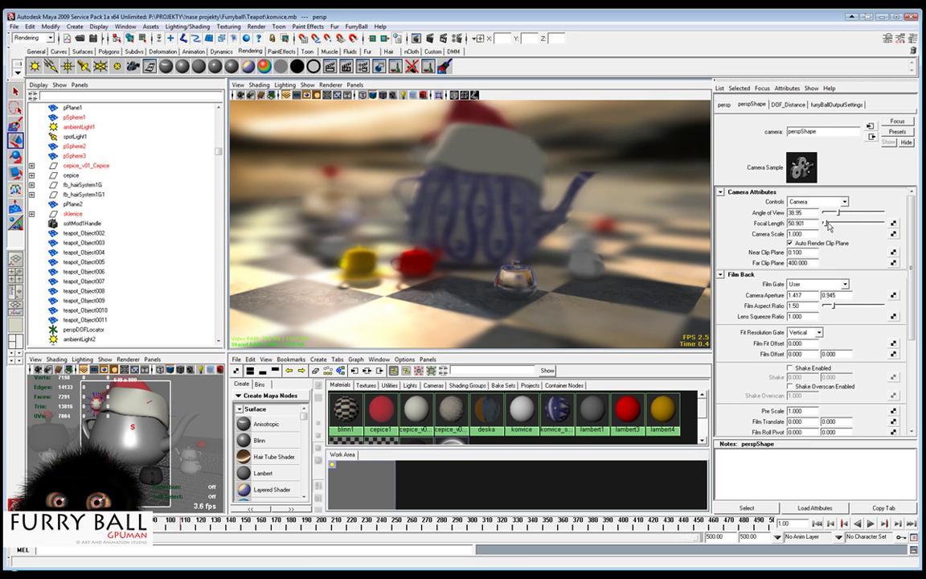
drag(832, 227, 840, 226)
alt+right_drag(521, 255, 408, 261)
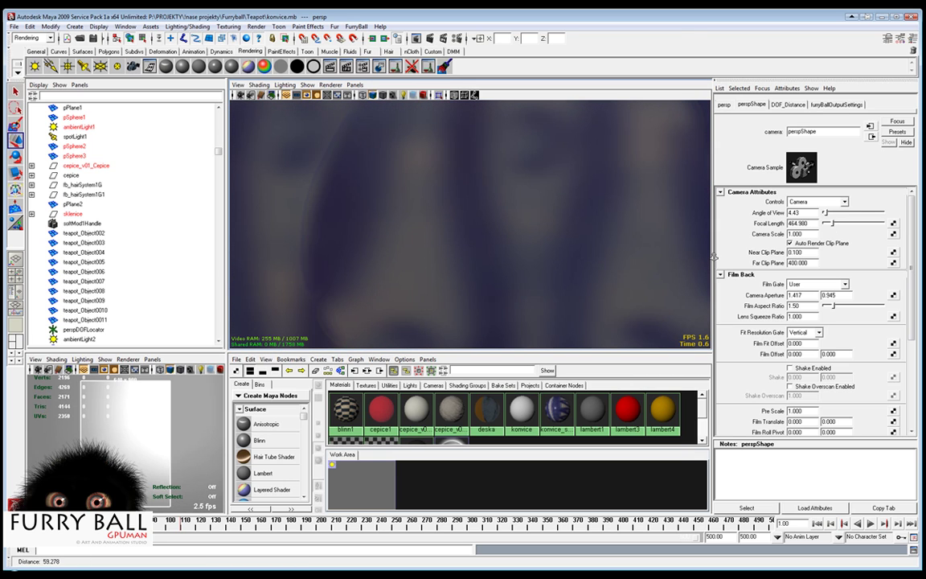
double_click(805, 224)
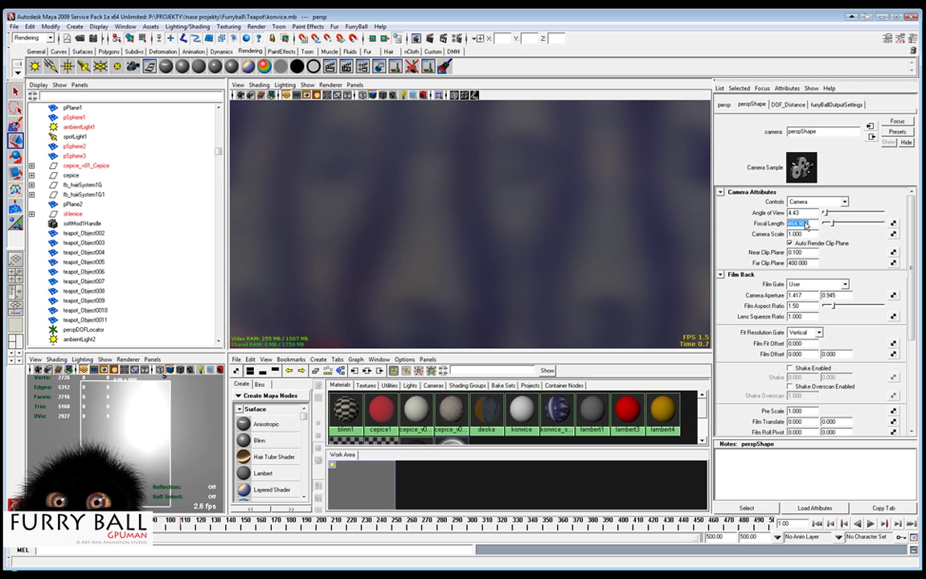
text(200)
key(Return)
text(200)
key(Return)
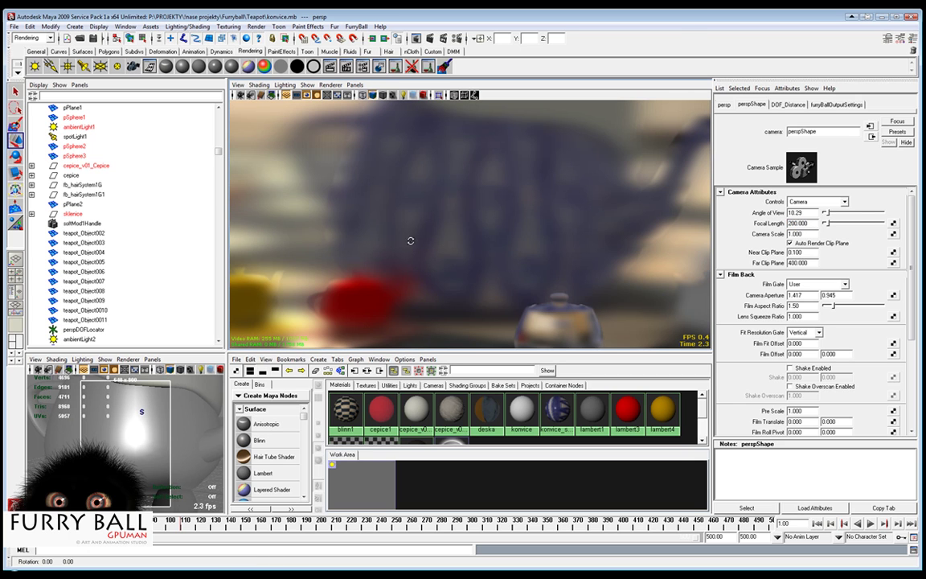
Focus the depth of field on the small red teapot, teapot_Object005, and check the blur around it.
alt+drag(413, 239, 393, 282)
click(392, 275)
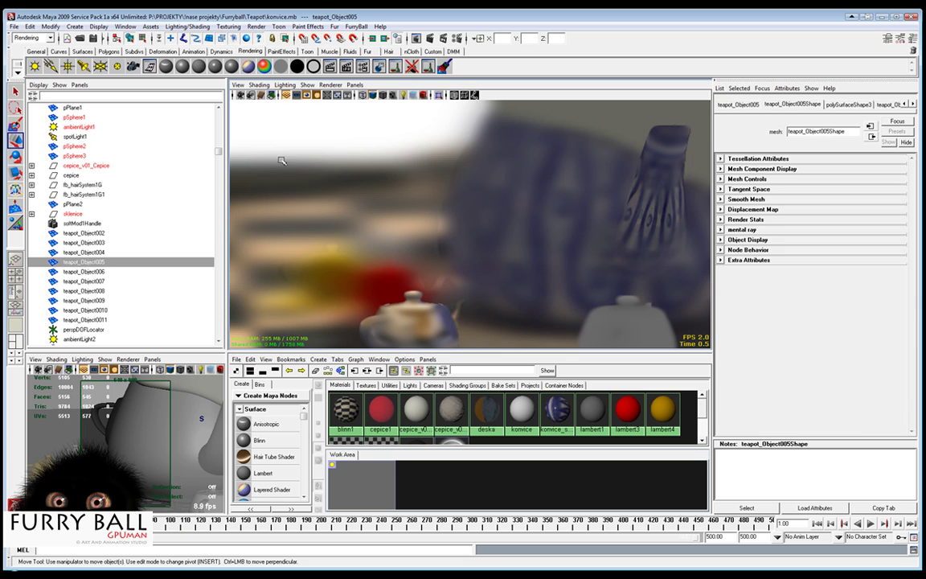
click(356, 26)
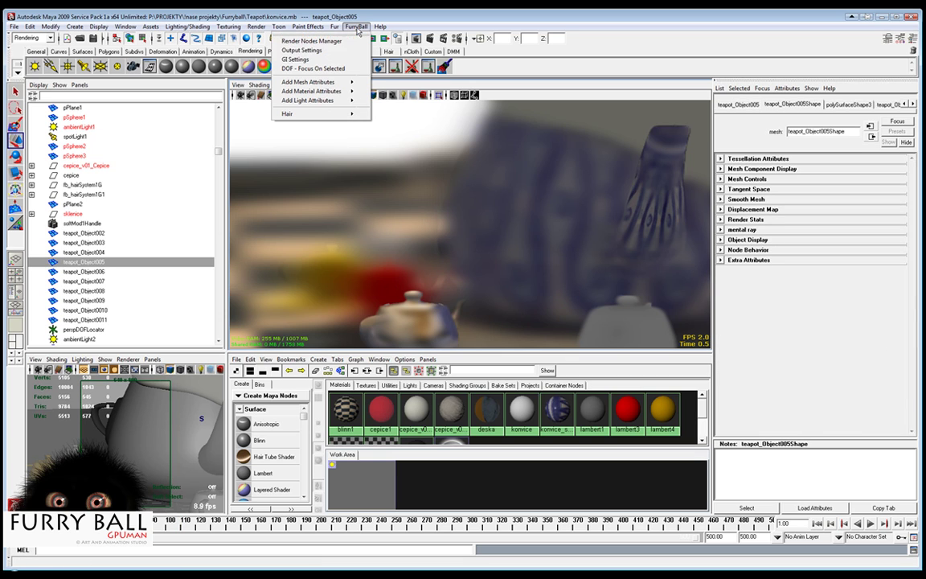
click(312, 68)
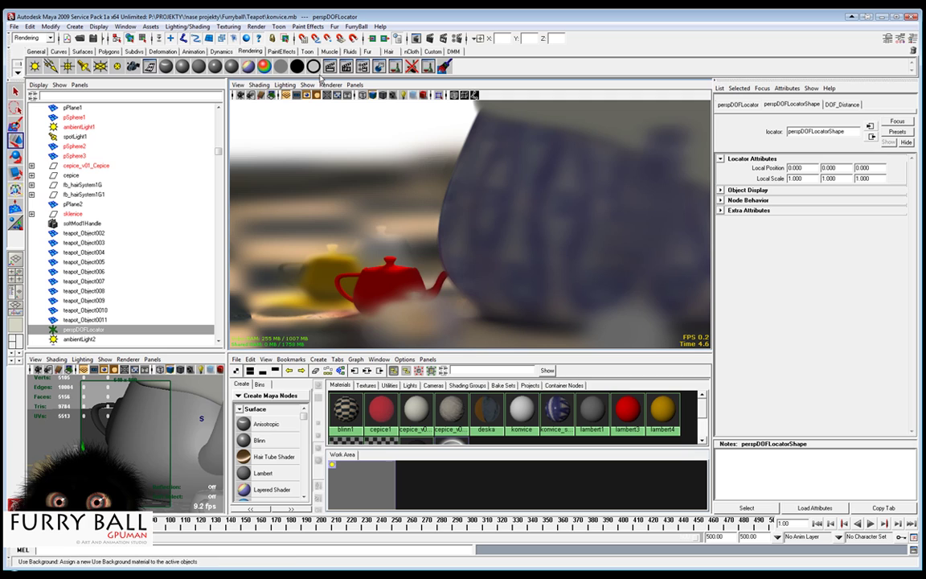
alt+drag(450, 213, 445, 213)
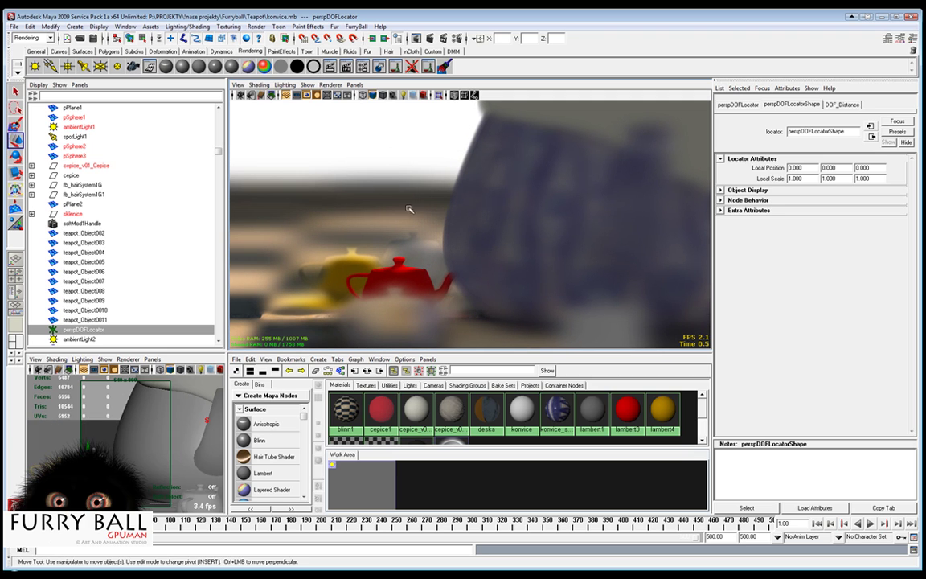
Try a DOF Blur Quality of 1 in the Ambient1 render settings, raise it to 5, and check the blur.
click(336, 85)
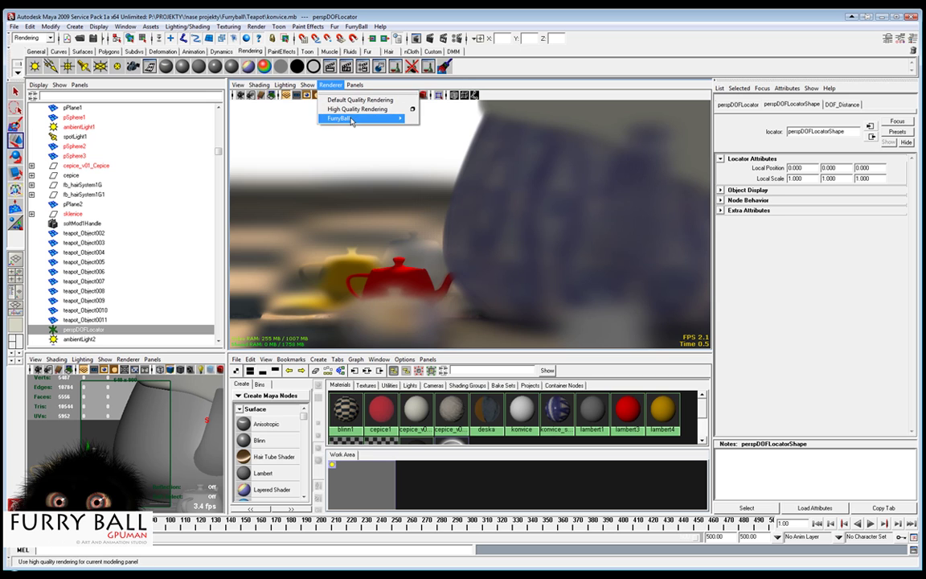
mouse_move(338, 118)
click(278, 118)
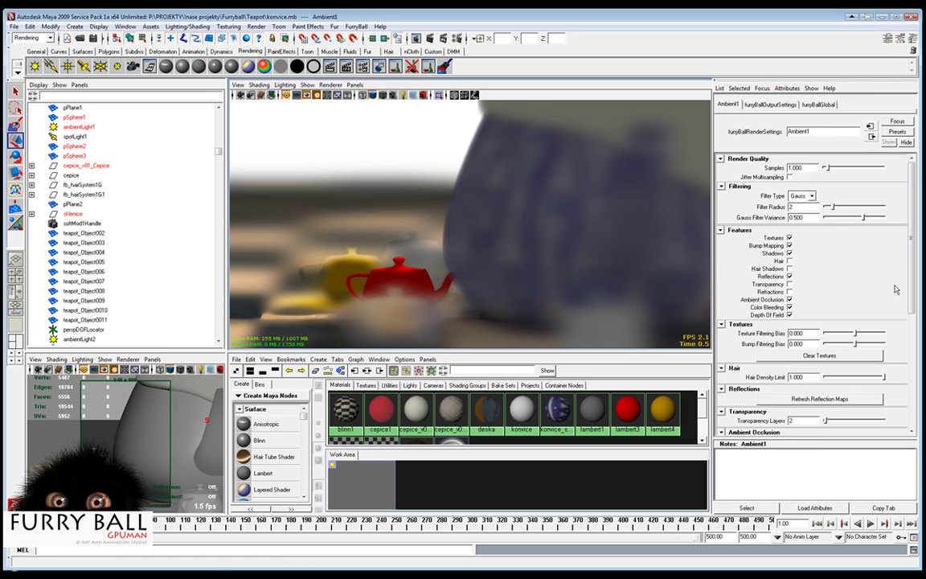
scroll(890, 397, down, 5)
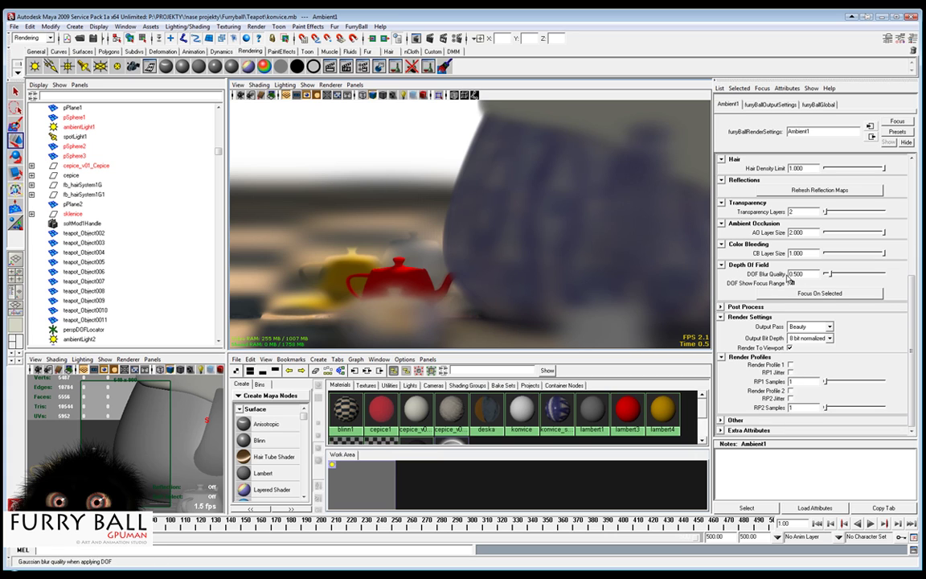
double_click(797, 274)
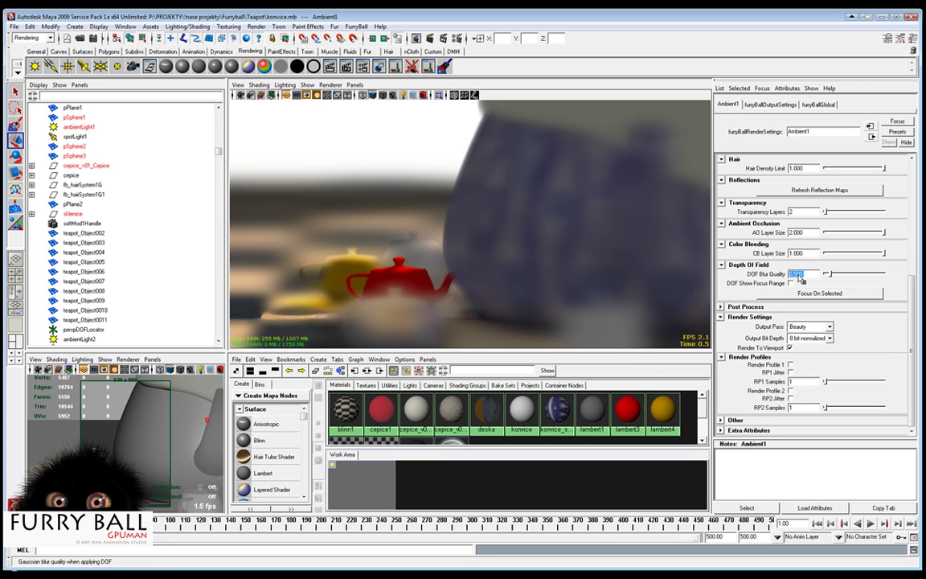
text(1)
key(Return)
text(5)
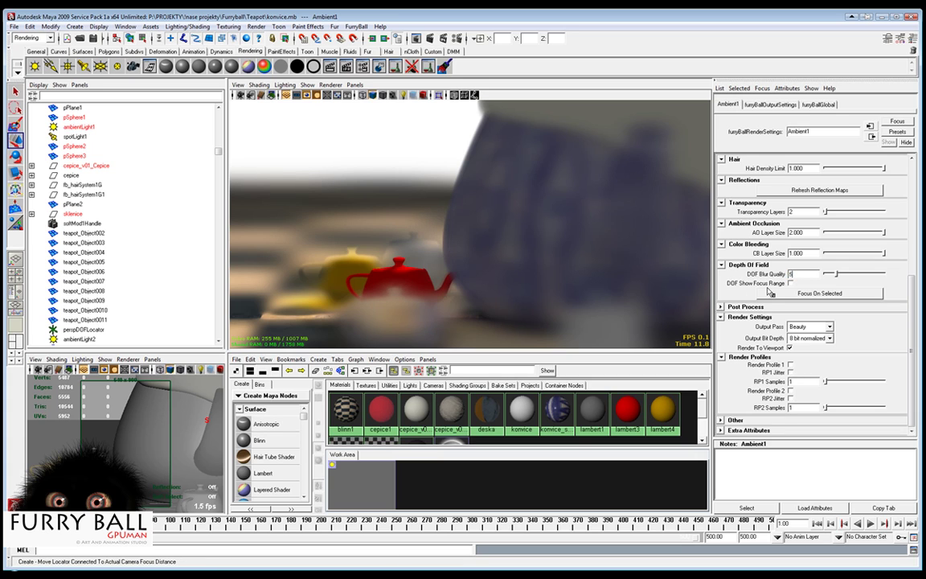
key(Return)
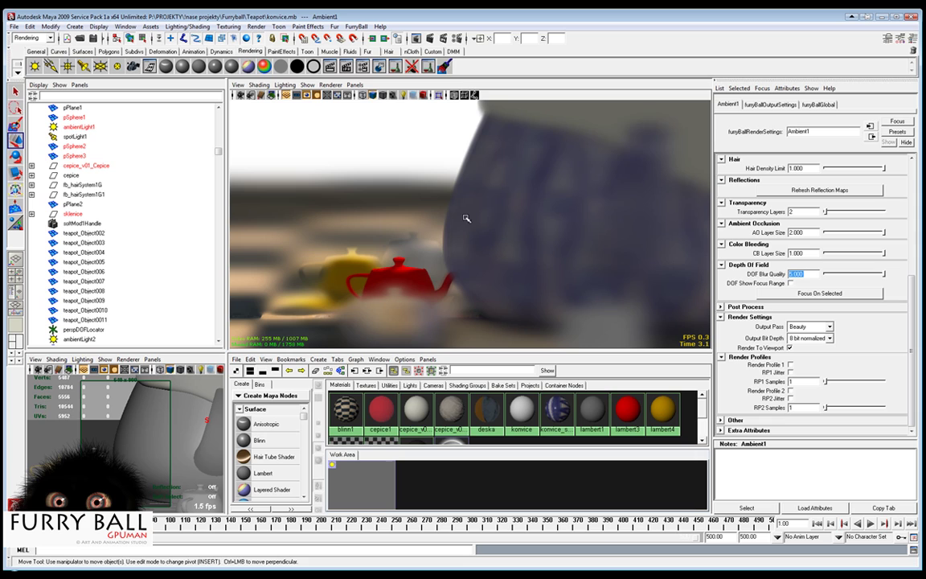
alt+drag(399, 247, 457, 273)
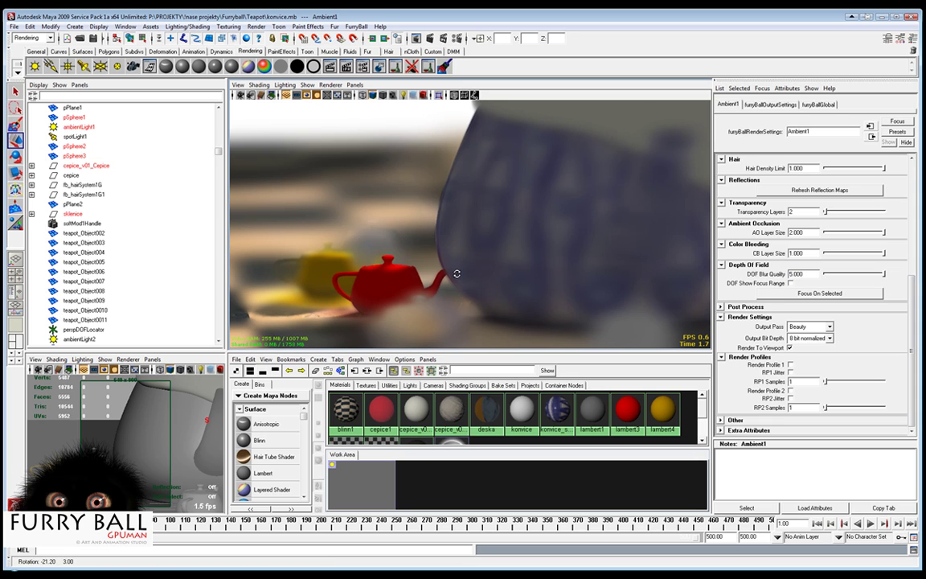